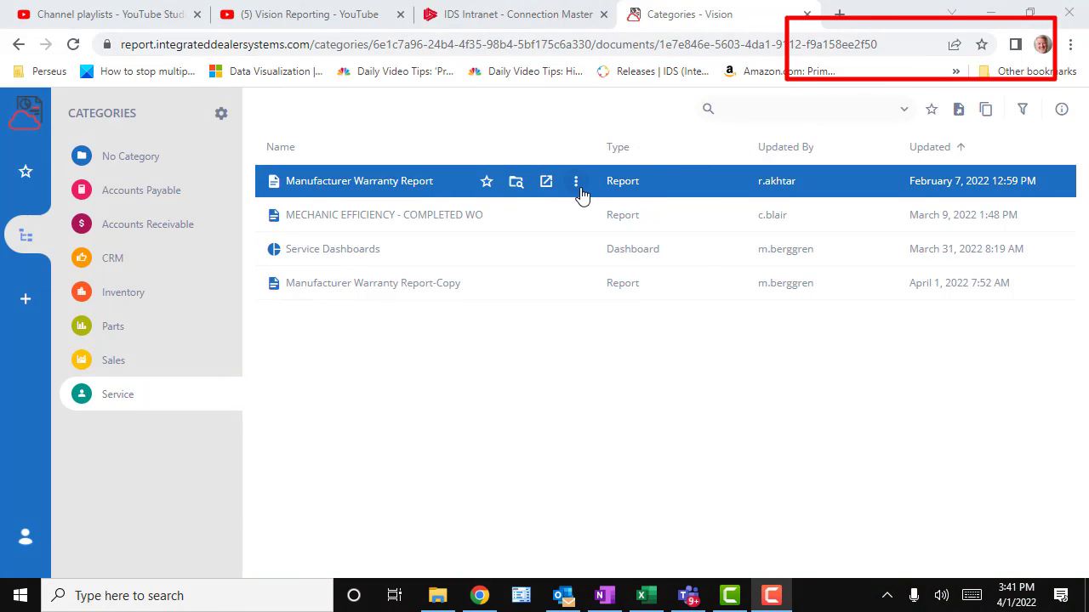
- Export the Manufacturer Warranty Report in the Service category as a PDF
left_click(577, 189)
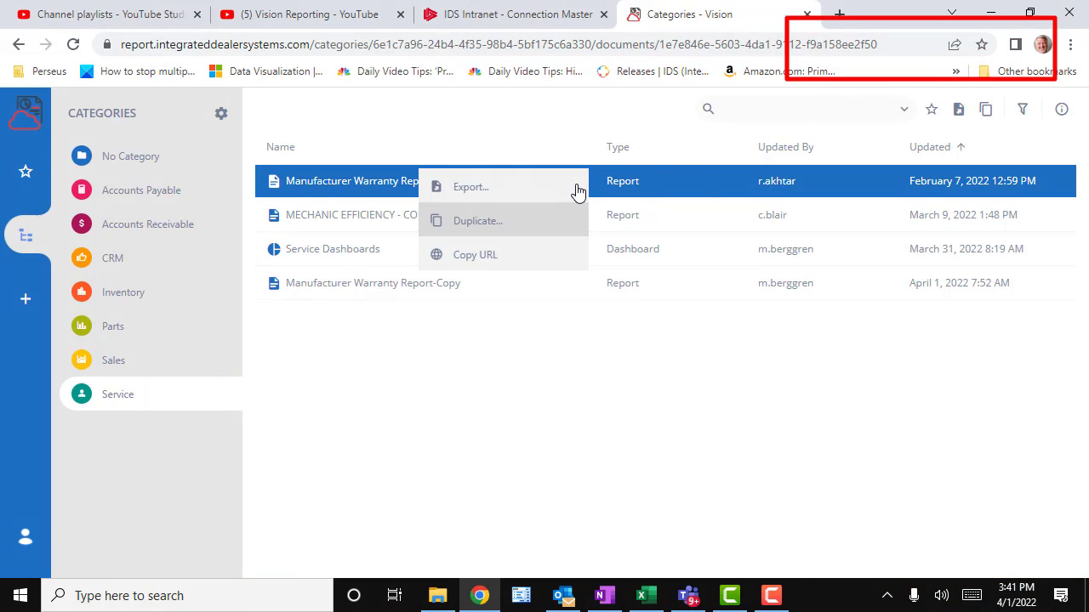
left_click(458, 185)
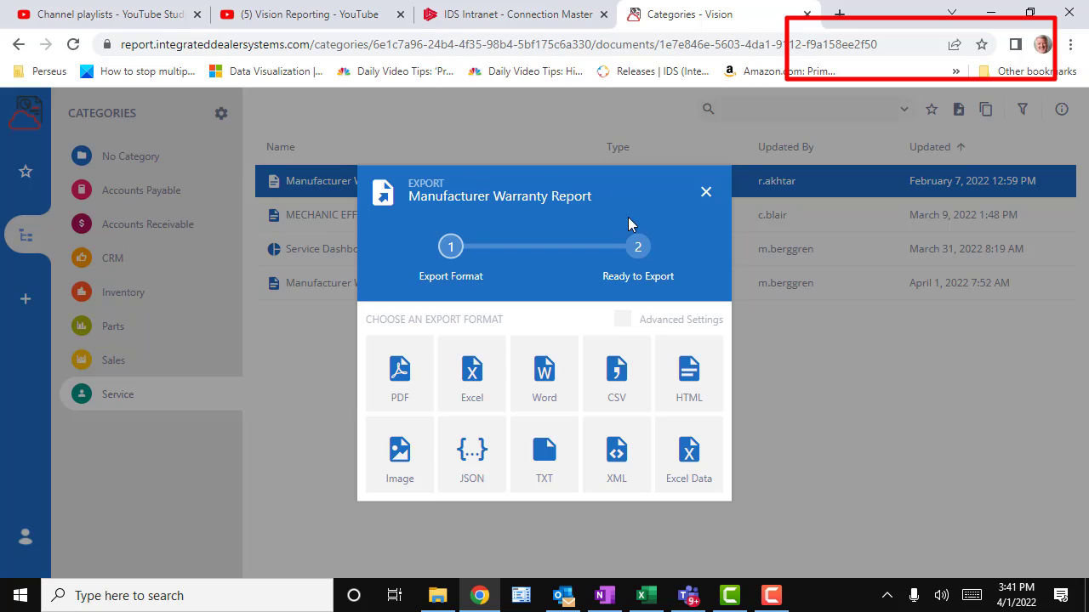
left_click(395, 378)
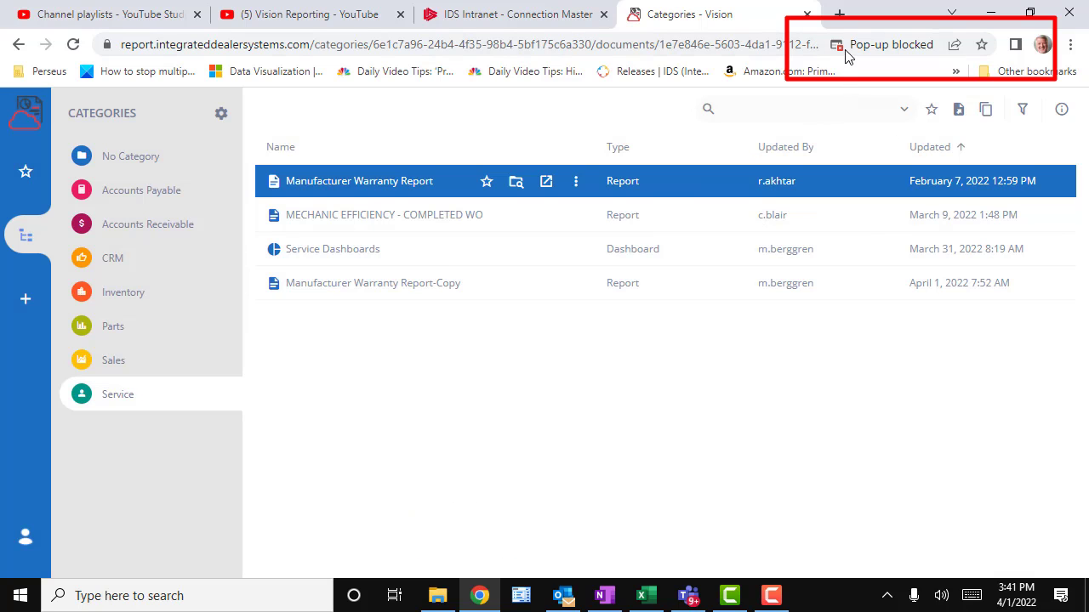
- Allow the browser to always show pop-ups and redirects from report.integrateddealersystems.com
left_click(928, 46)
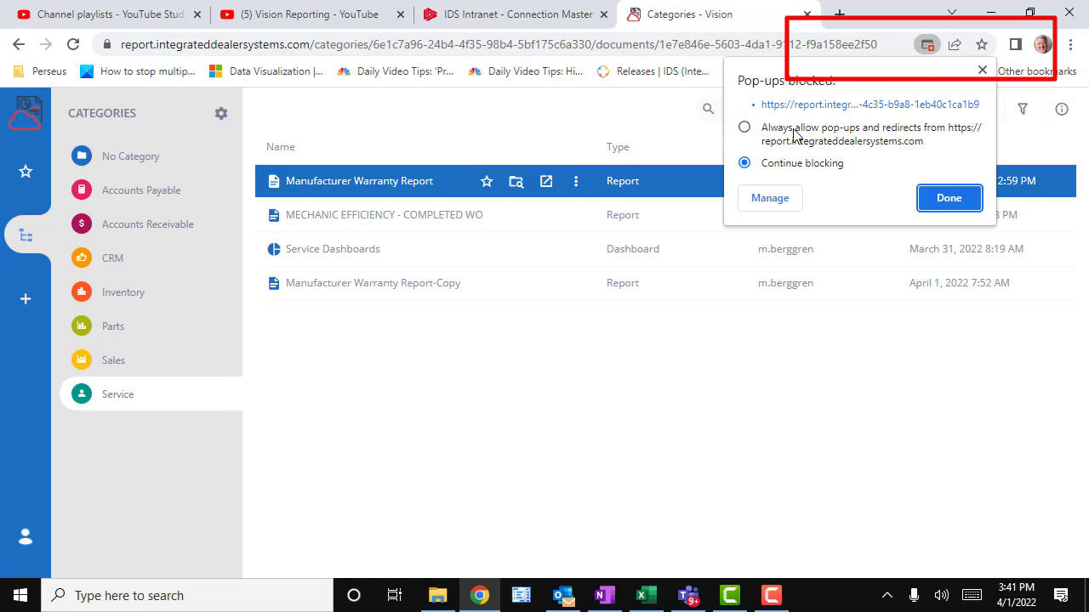
left_click(742, 128)
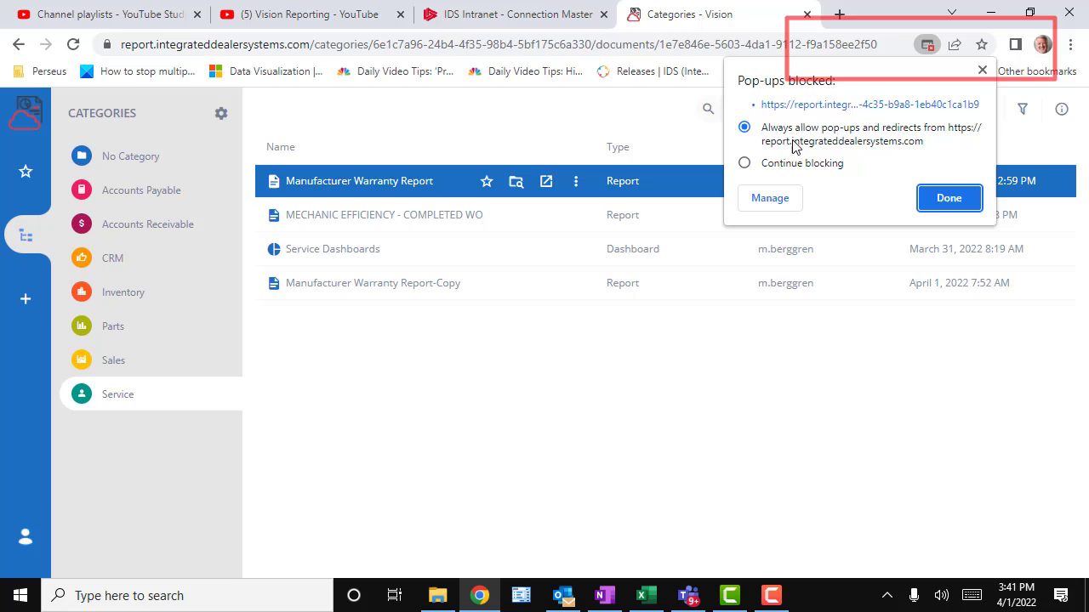
left_click(950, 199)
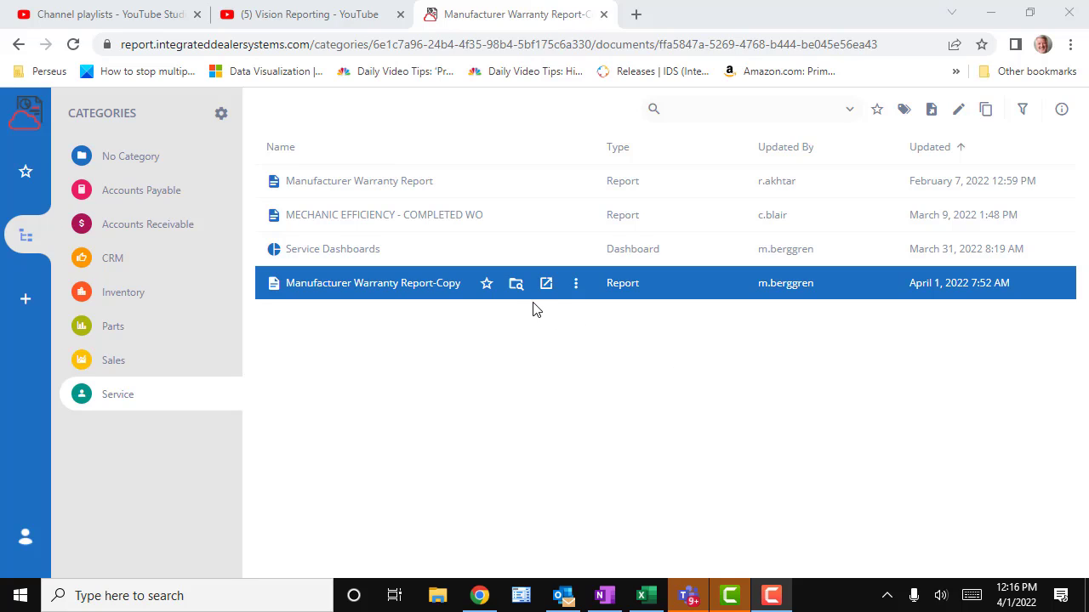
- Start an Excel export of Manufacturer Warranty Report-Copy with Advanced Settings enabled
left_click(575, 285)
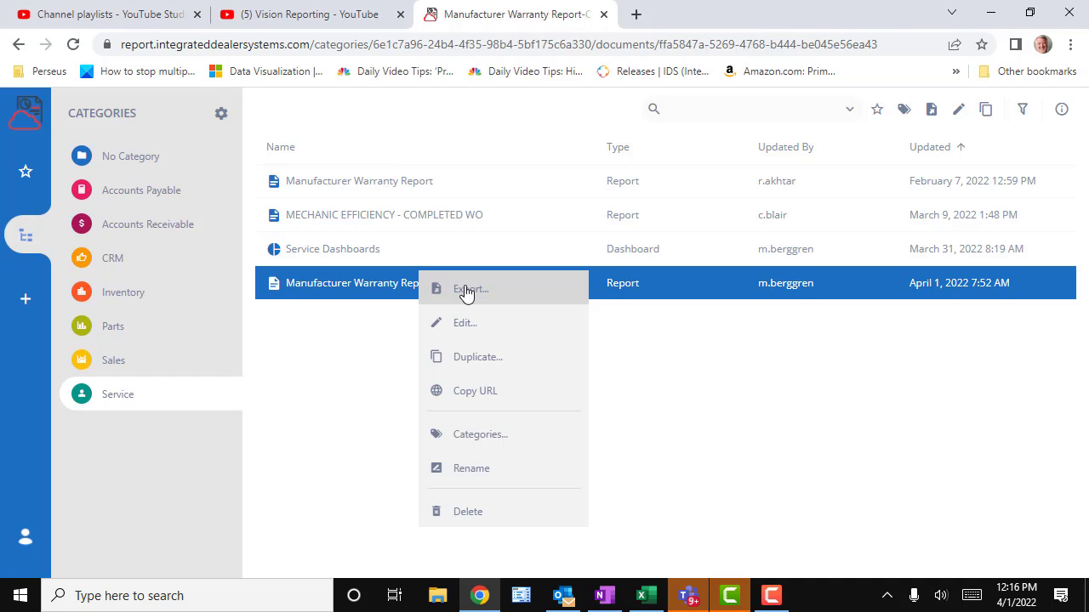
left_click(466, 290)
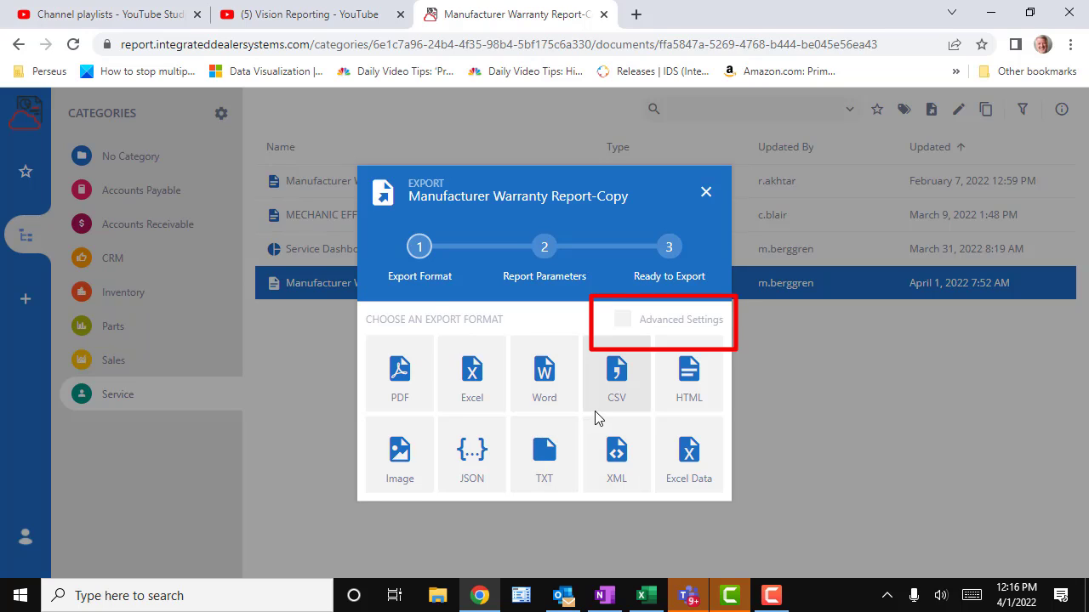
left_click(624, 321)
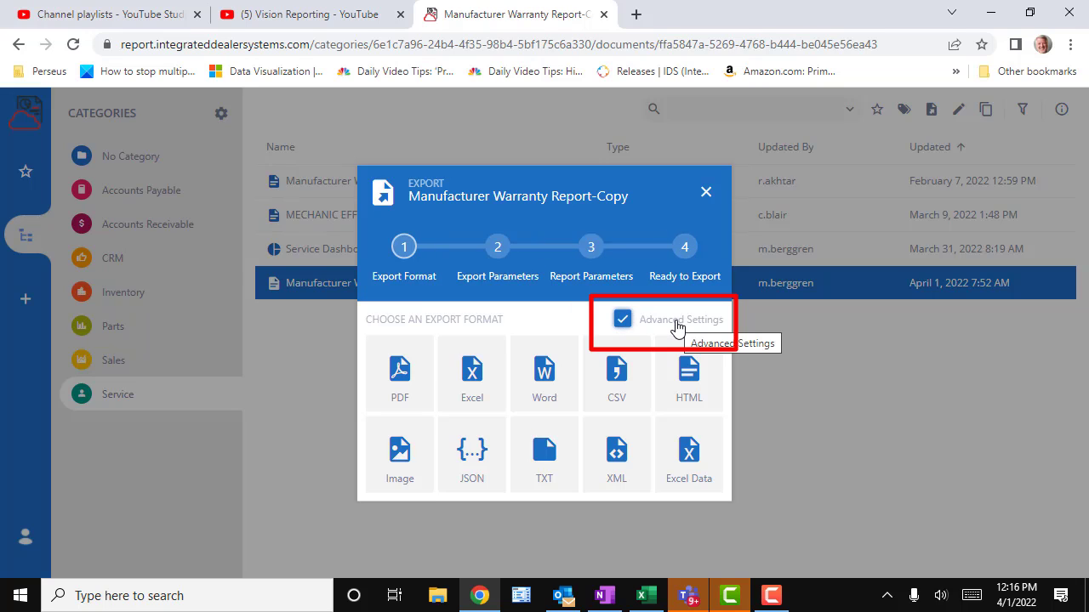
left_click(473, 380)
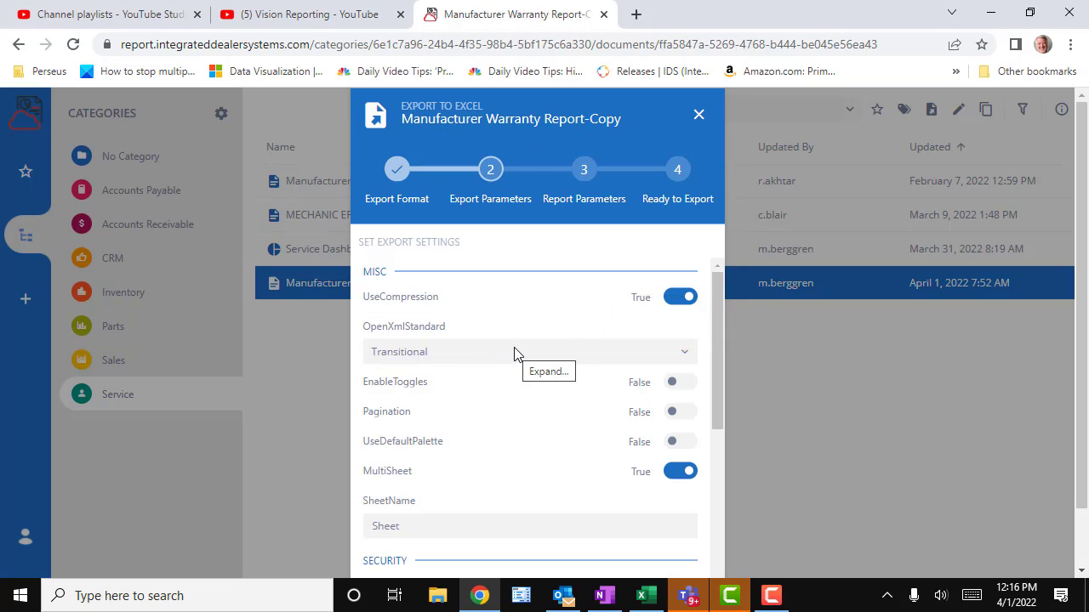
- Set the export's page orientation to Portrait, view the paper sizes, and try the file name timestamp option on and off
scroll(515, 353, "down", 3)
scroll(516, 344, "down", 4)
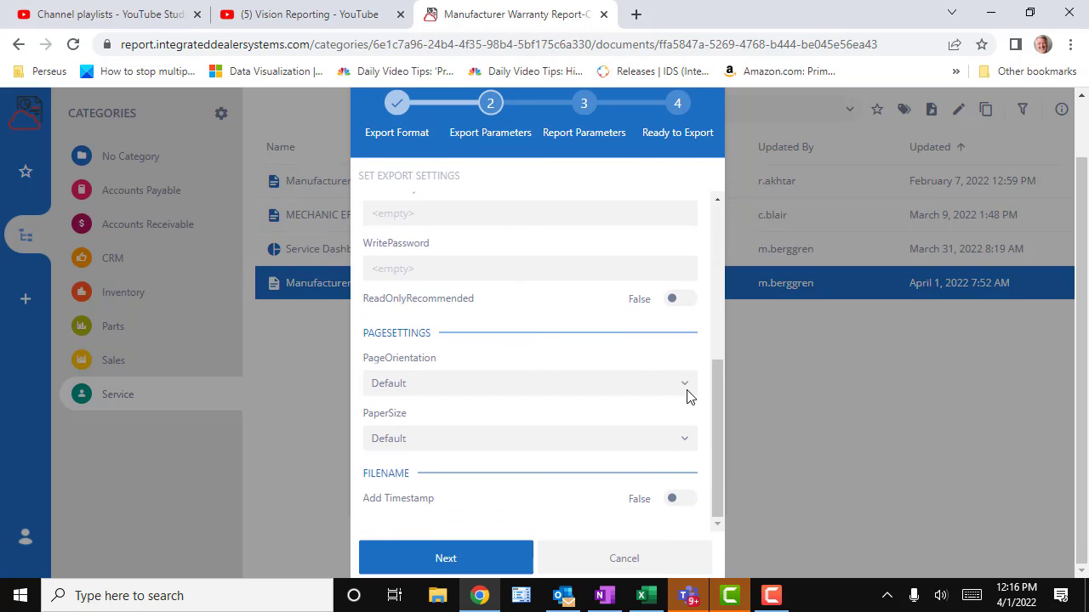
left_click(685, 390)
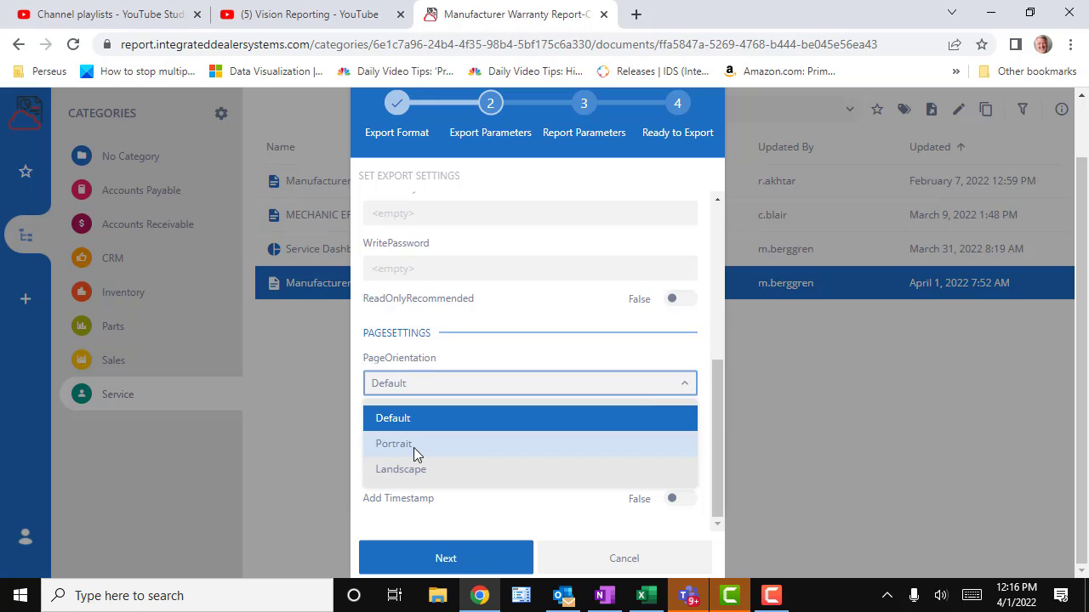
left_click(416, 445)
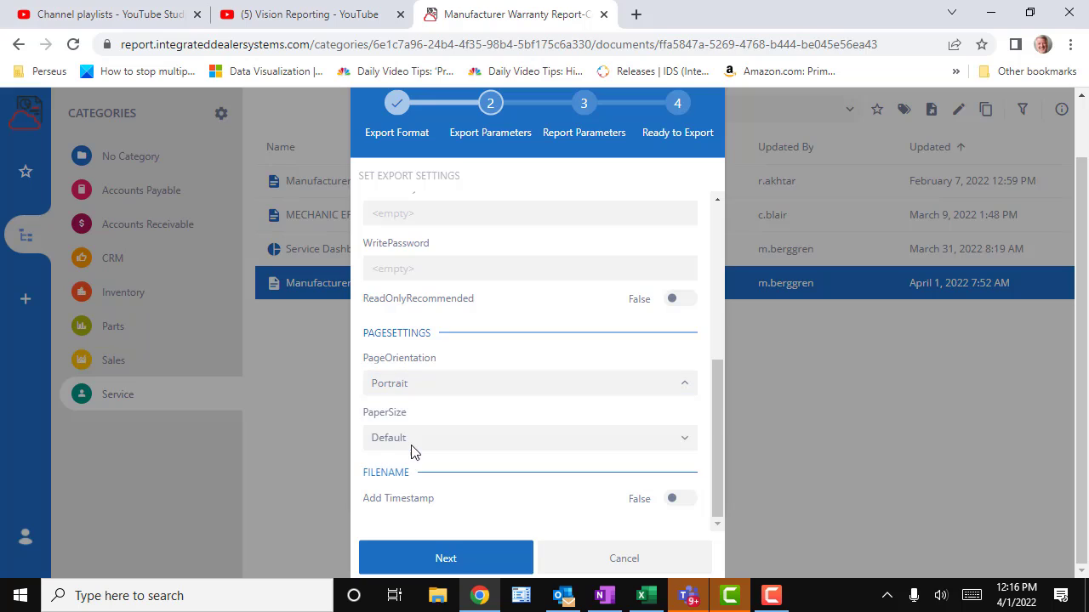
left_click(686, 441)
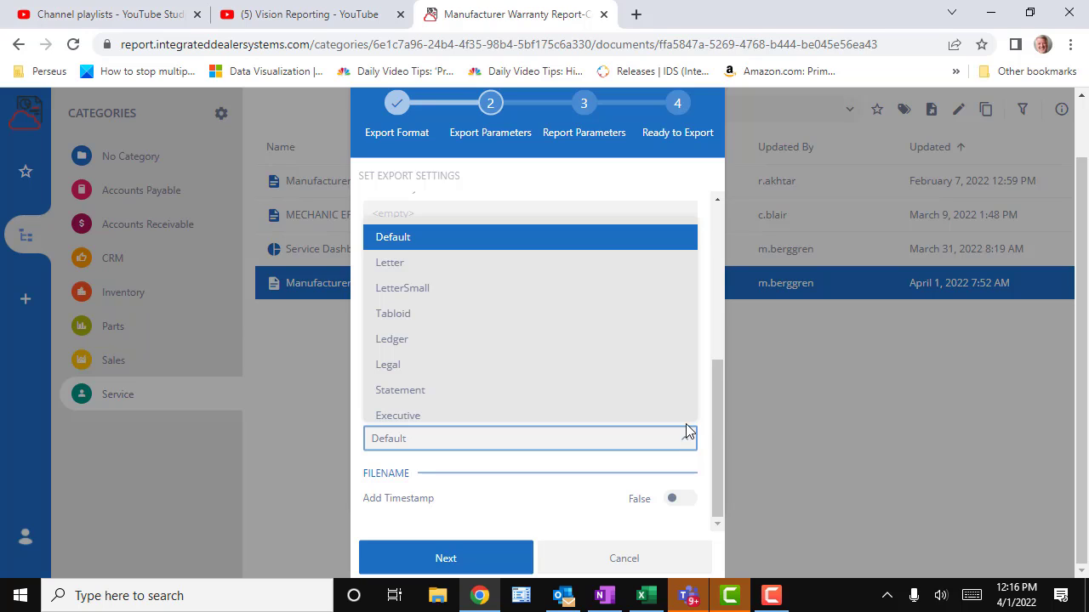
left_click(600, 496)
left_click(678, 499)
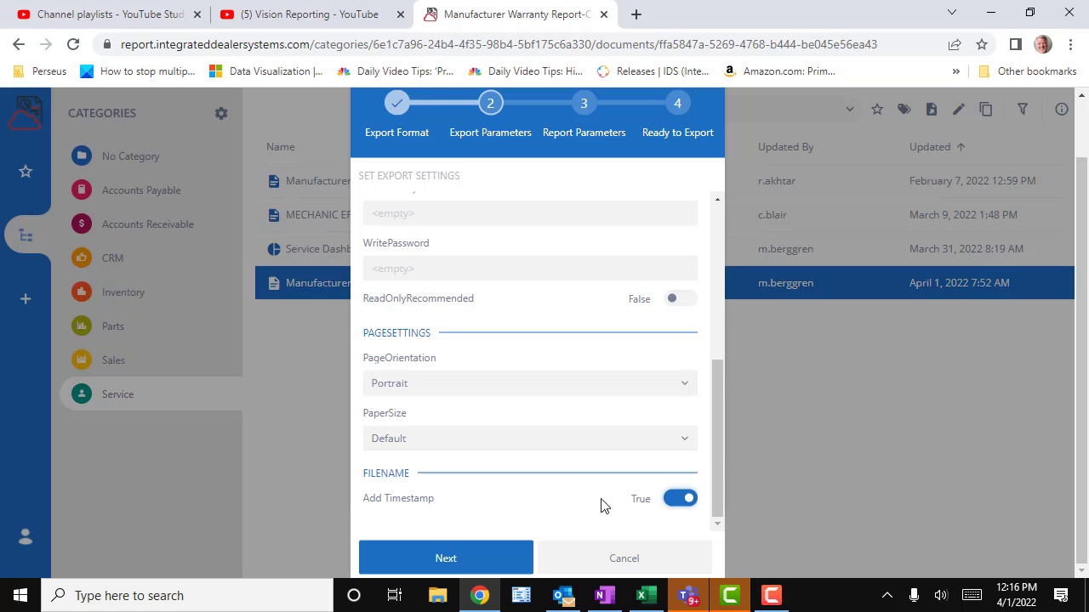
left_click(673, 499)
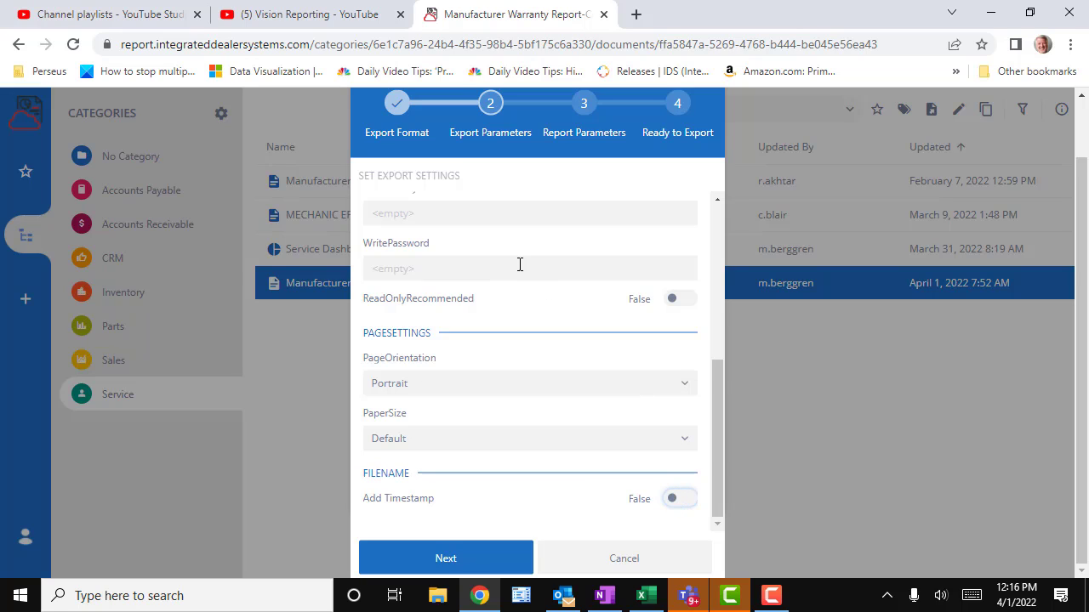
- Turn on ReadOnlyRecommended in the export's security settings, and cancel the export
scroll(595, 434, "up", 2)
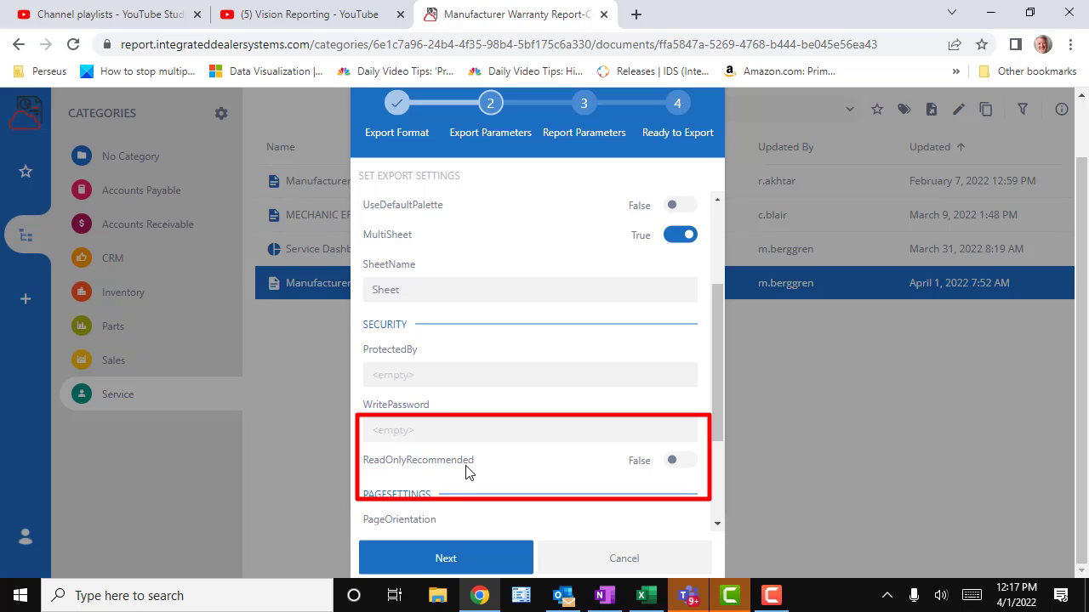
left_click(680, 461)
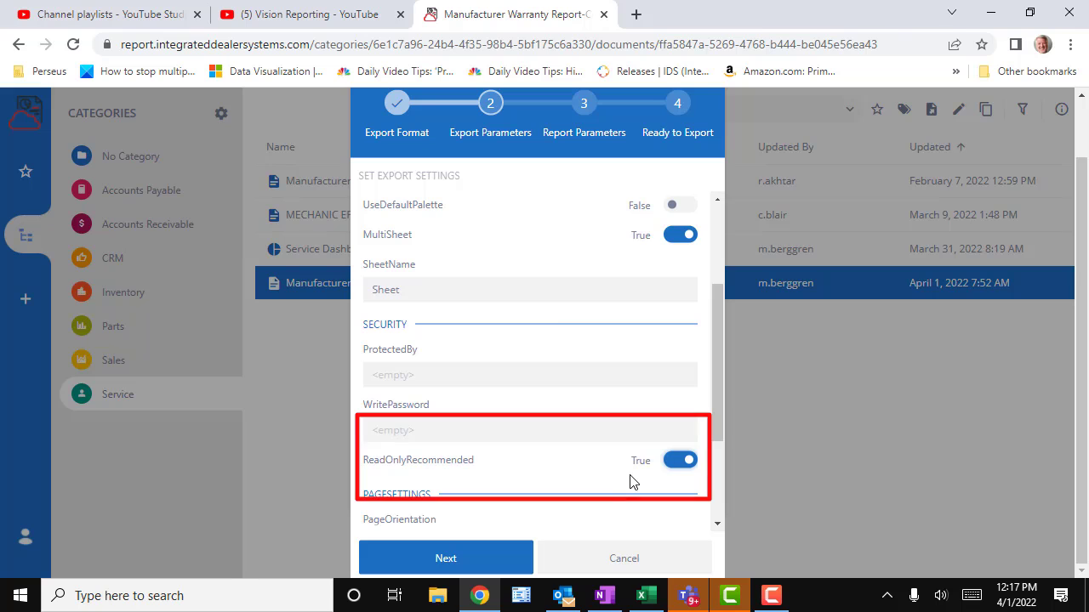
scroll(651, 384, "down", 2)
scroll(652, 393, "up", 3)
left_click(622, 564)
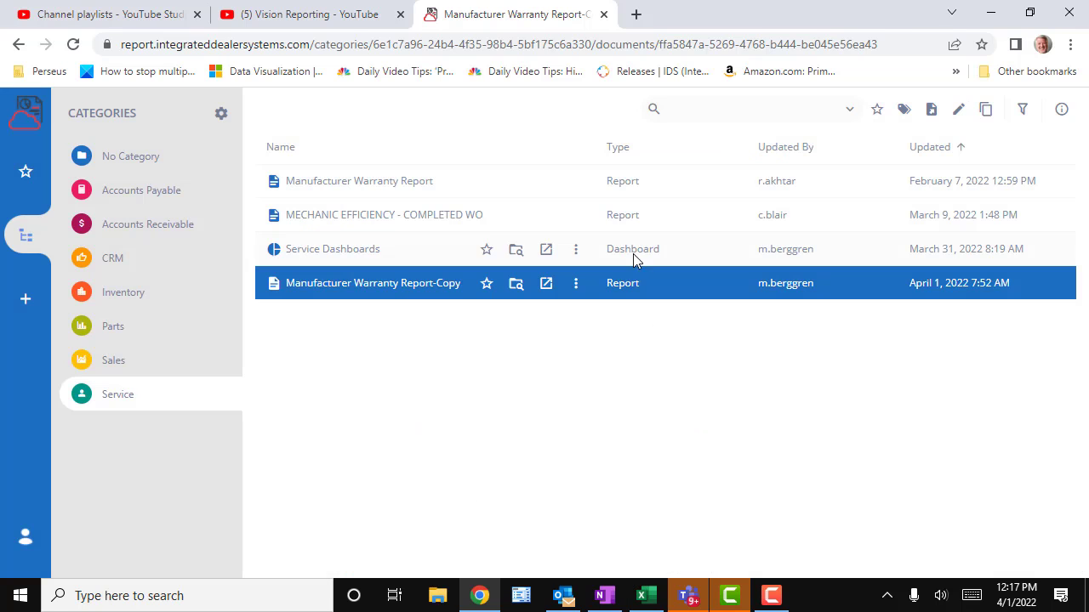
- Export Manufacturer Warranty Report-Copy to Excel without advanced settings, limiting the Mfg parameter to KEYSTONE
left_click(576, 285)
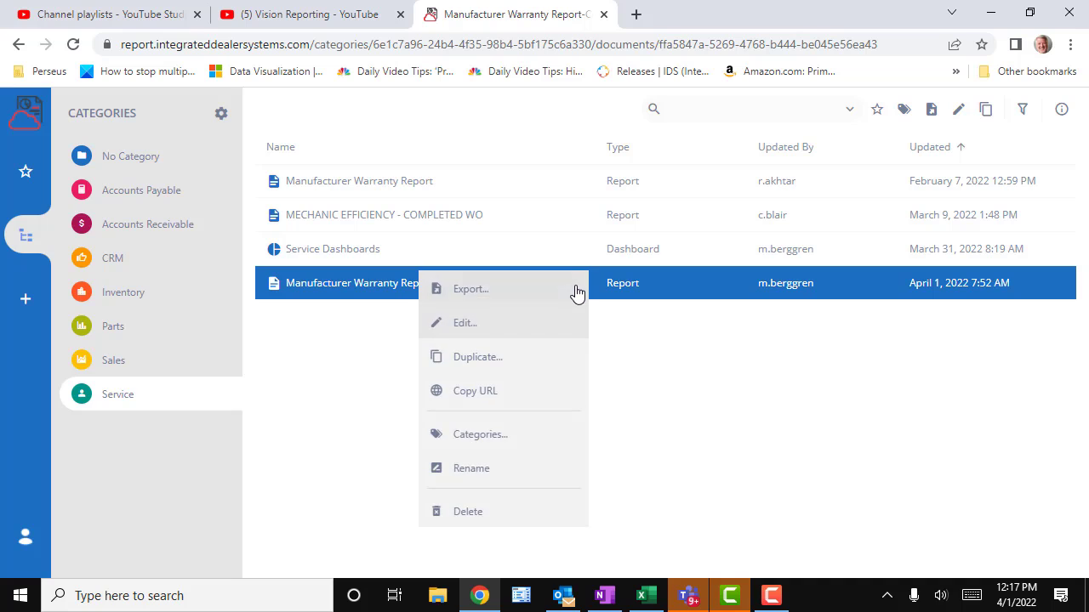
left_click(468, 293)
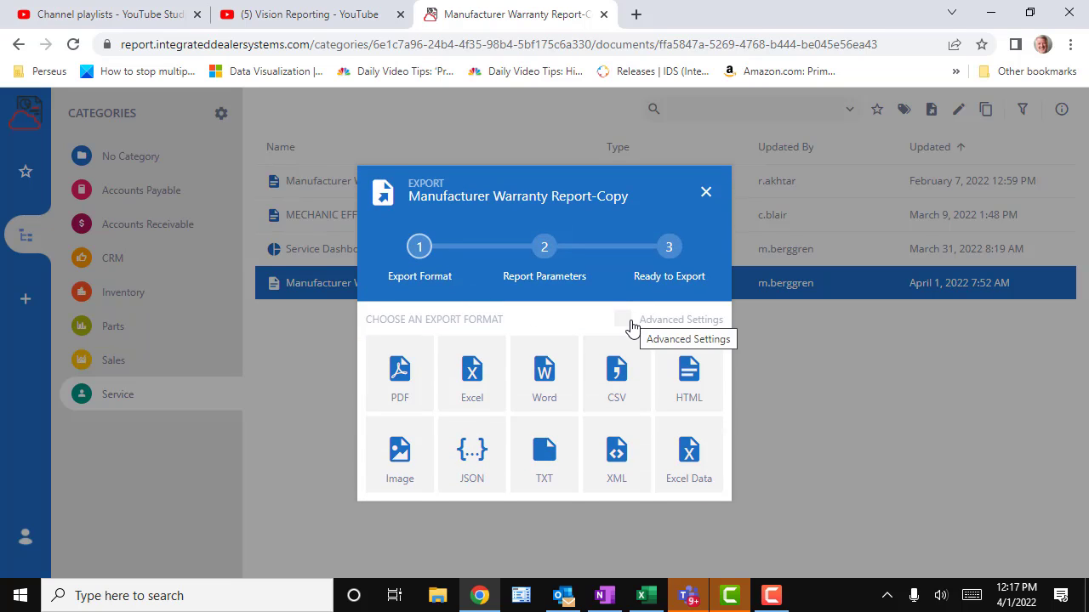
left_click(478, 388)
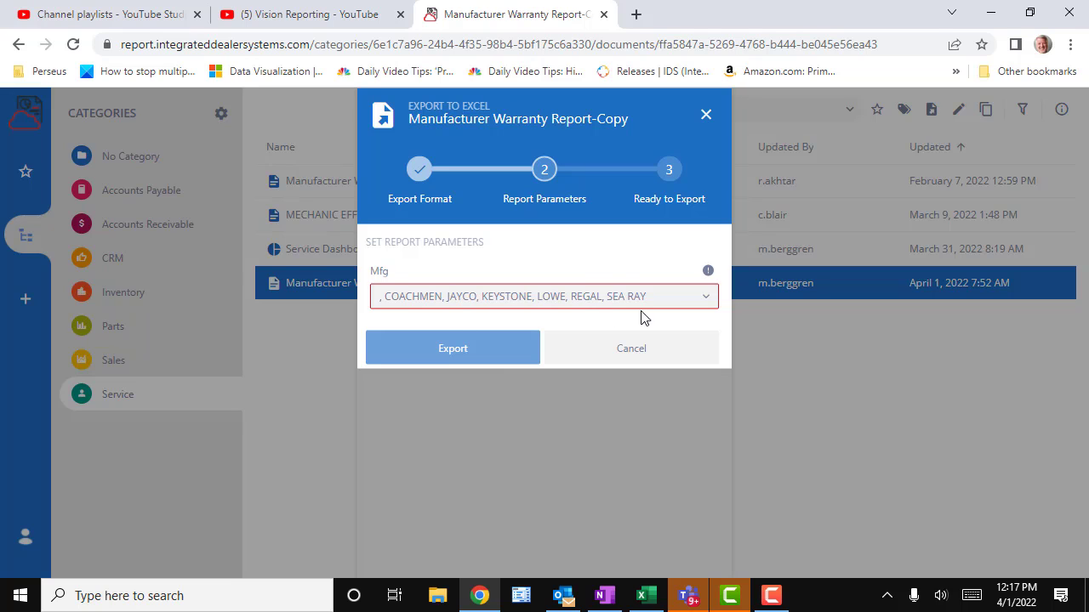
left_click(705, 299)
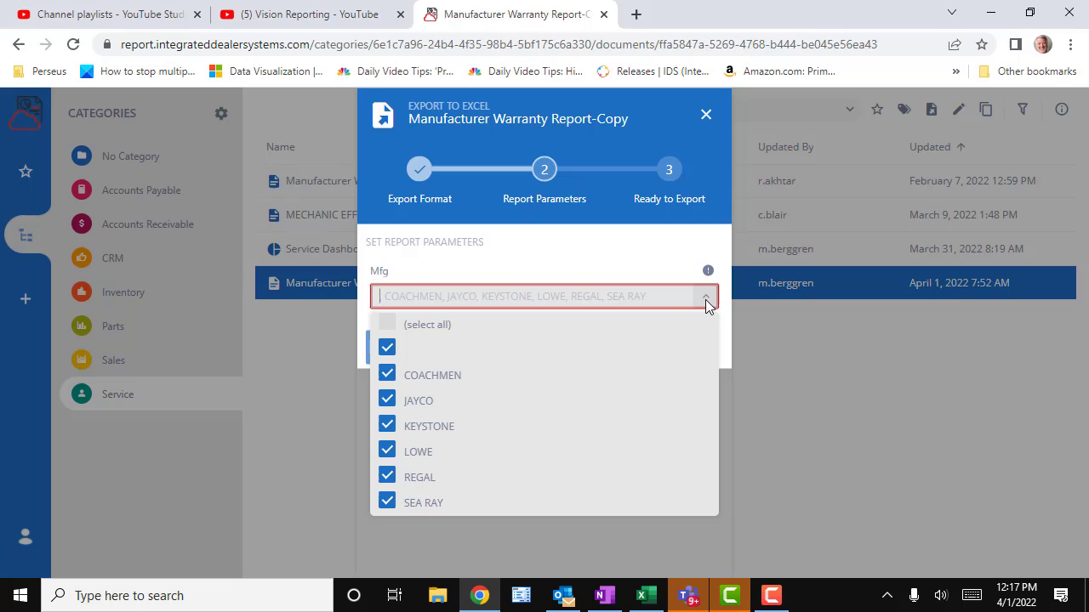
left_click(387, 324)
left_click(387, 324)
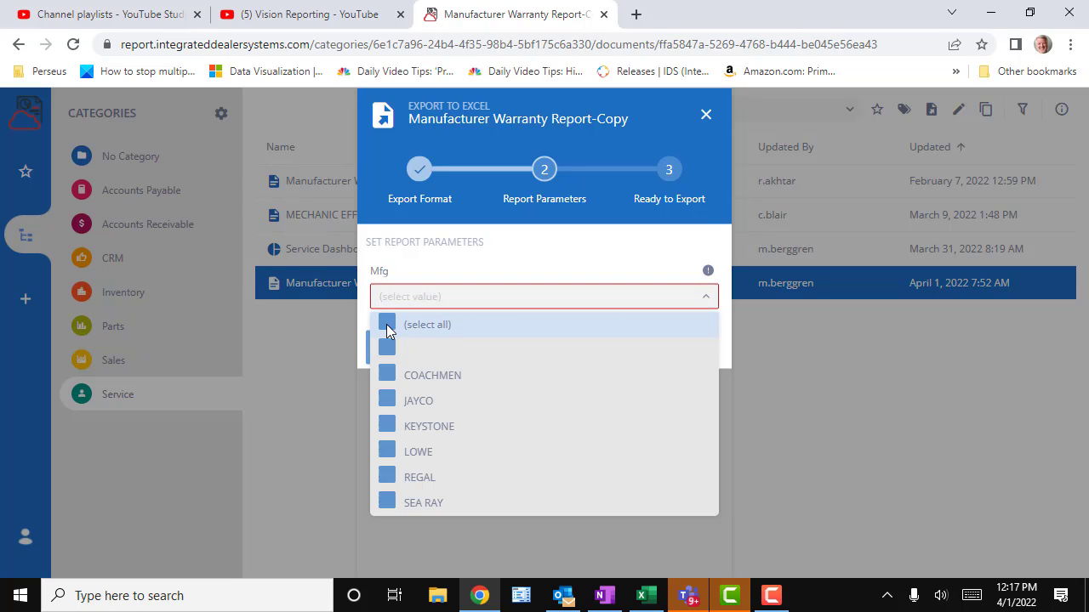
left_click(388, 425)
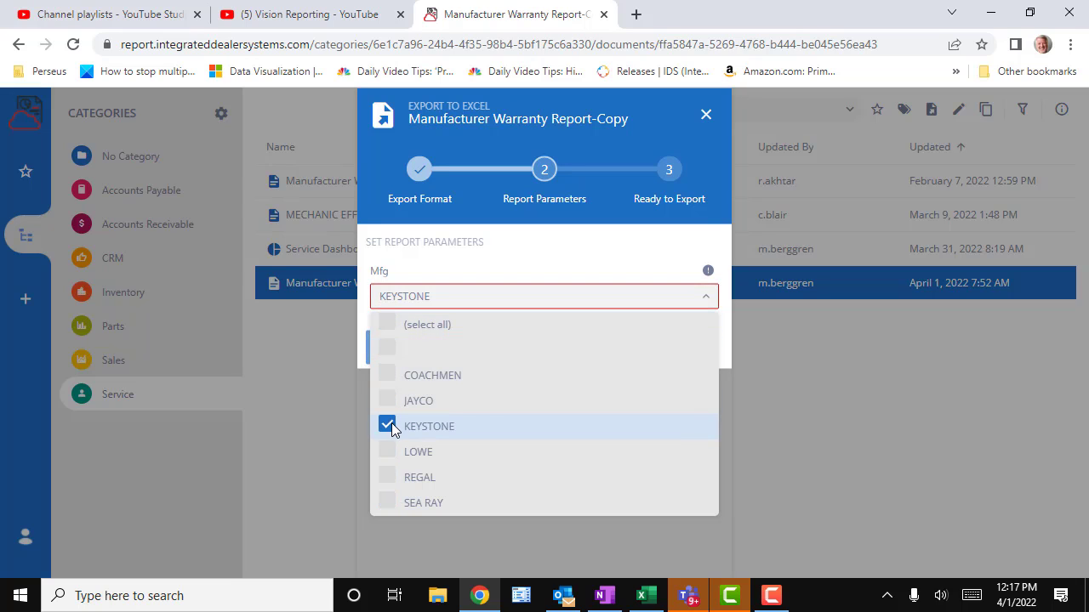
left_click(557, 253)
left_click(457, 354)
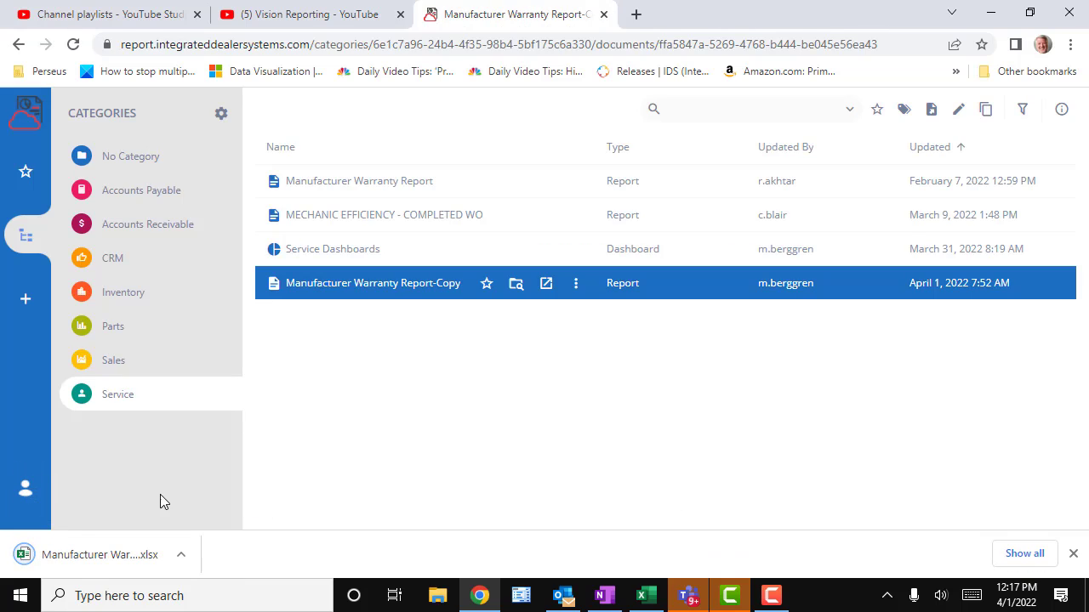
- Open the downloaded warranty report workbook in Excel, maximize its window and enable editing
left_click(180, 560)
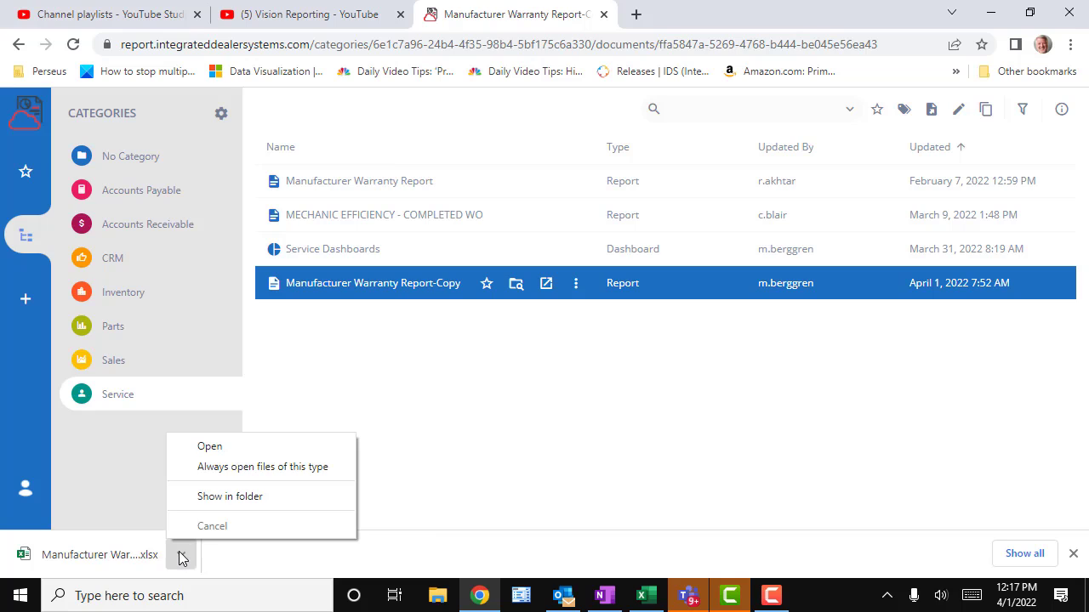
left_click(213, 446)
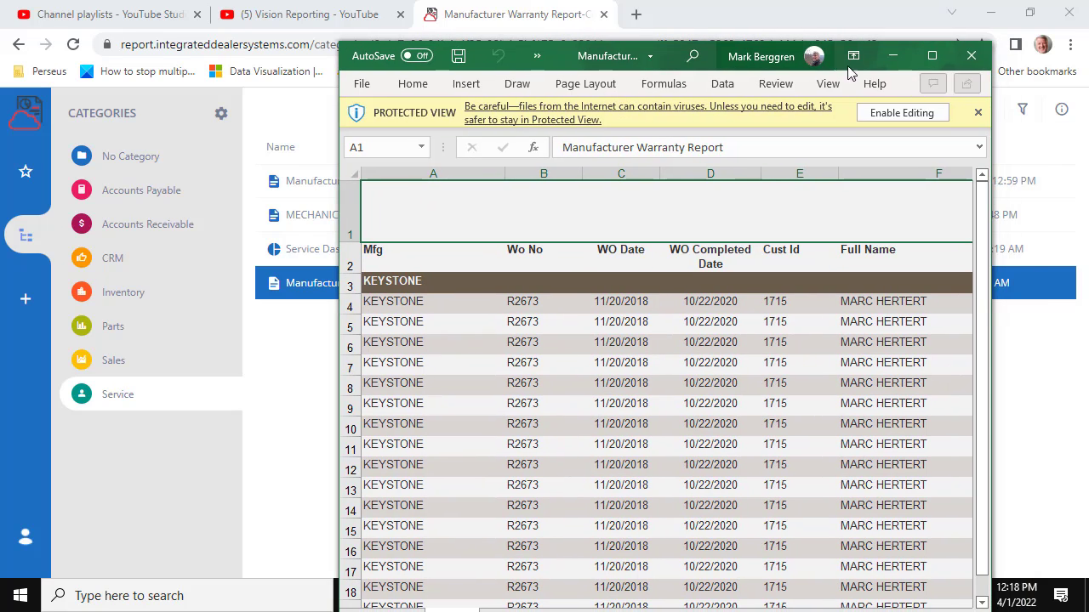
left_click(933, 56)
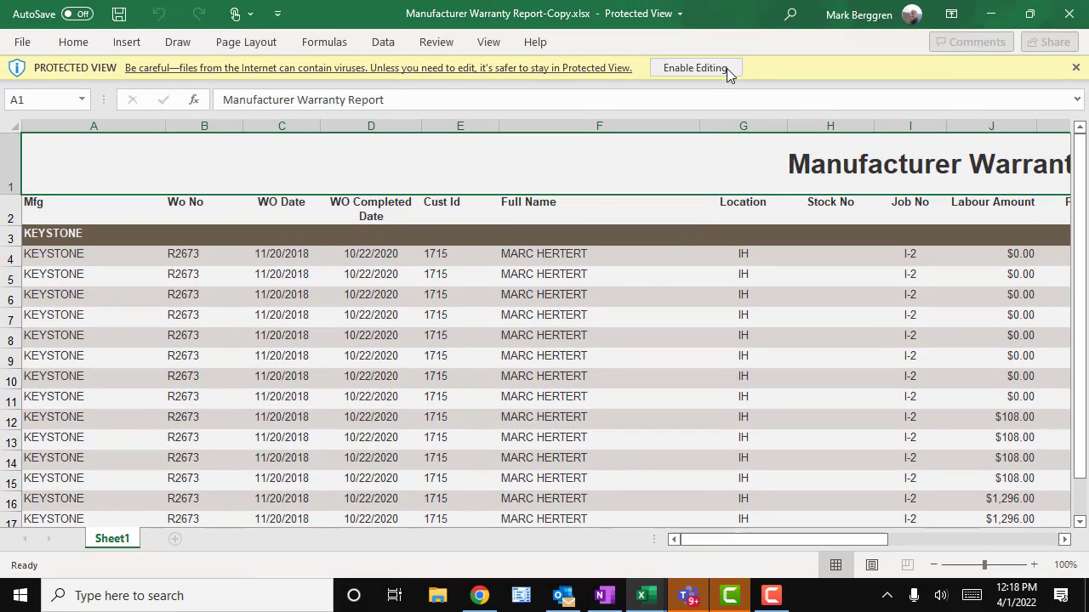
left_click(713, 68)
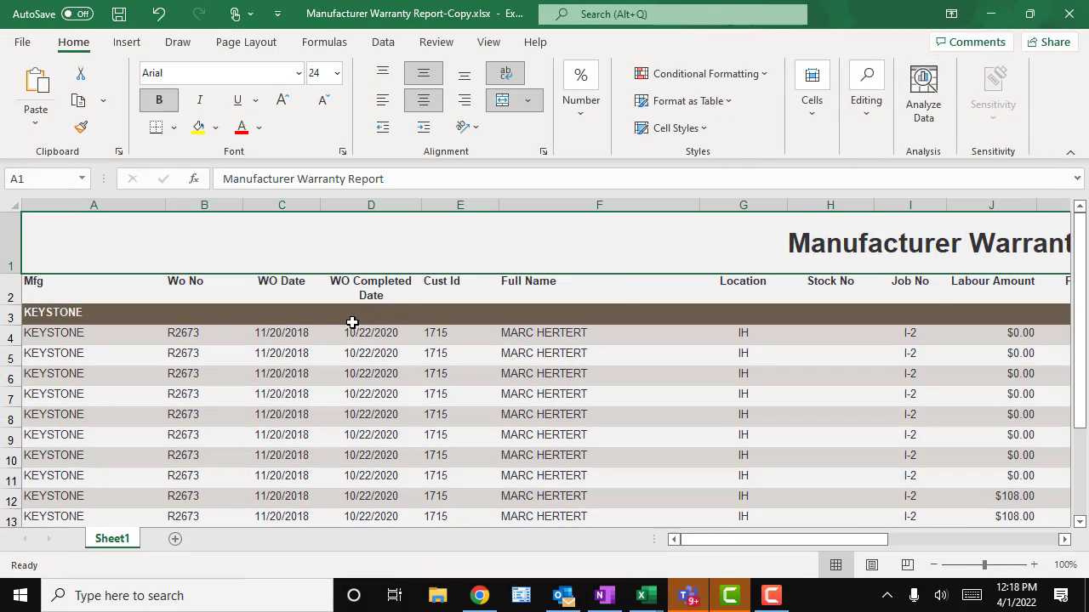
- Look over the exported KEYSTONE work order rows and close the workbook
scroll(343, 325, "down", 2)
scroll(343, 323, "up", 2)
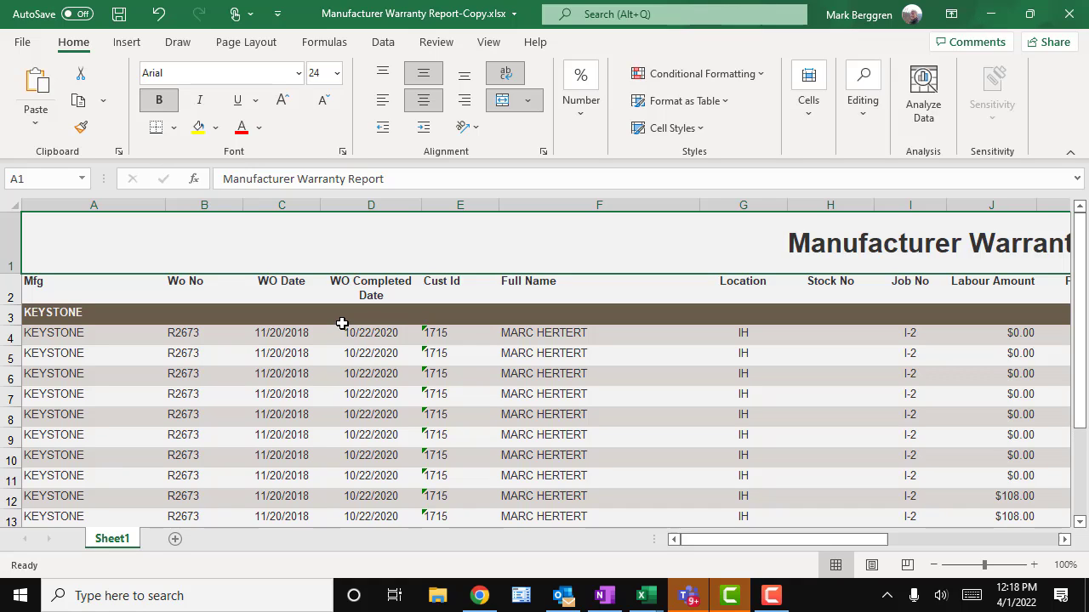
left_click(1070, 25)
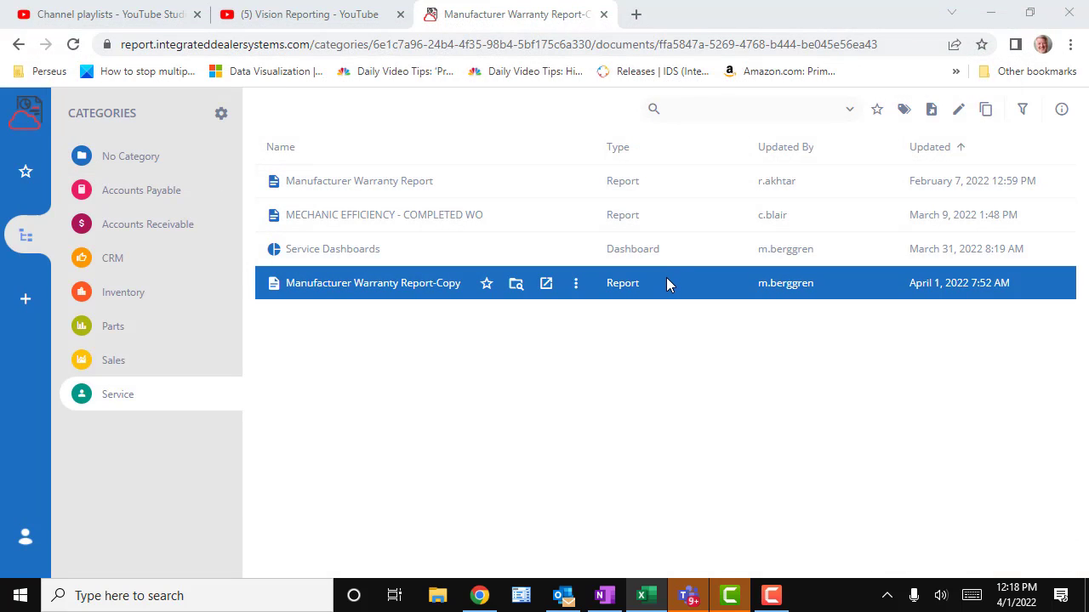
- Open Manufacturer Warranty Report-Copy in its own tab and preview it with only KEYSTONE selected for the Mfg parameter
left_click(545, 285)
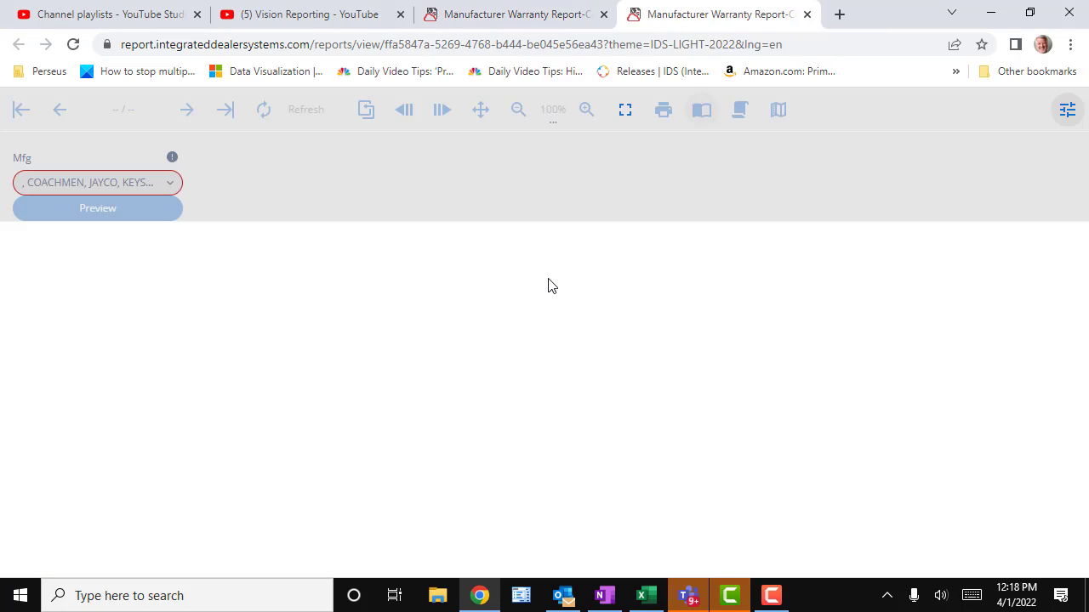
left_click(169, 186)
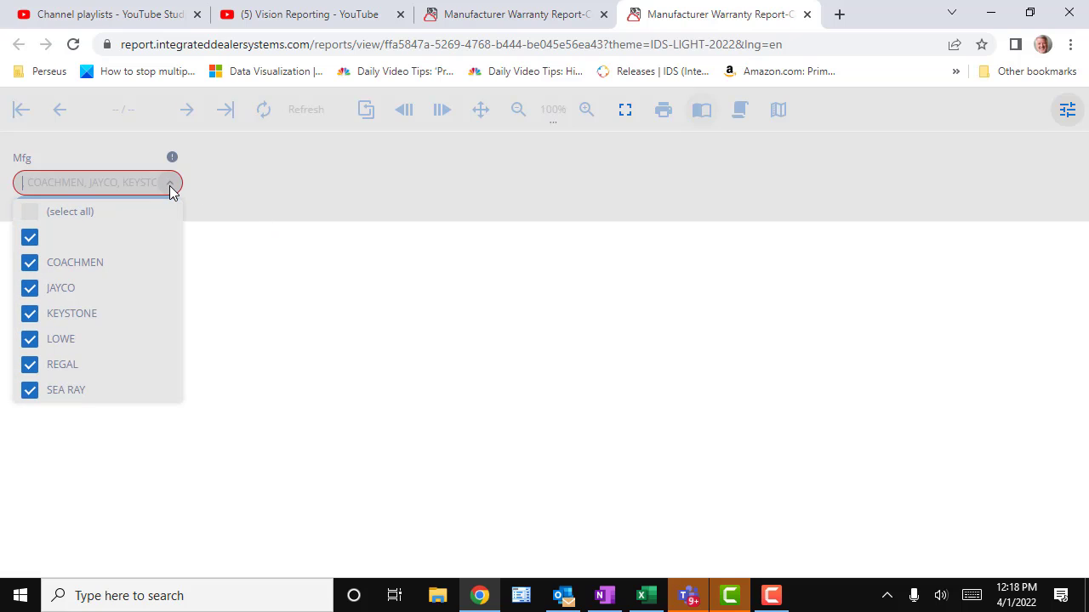
left_click(31, 214)
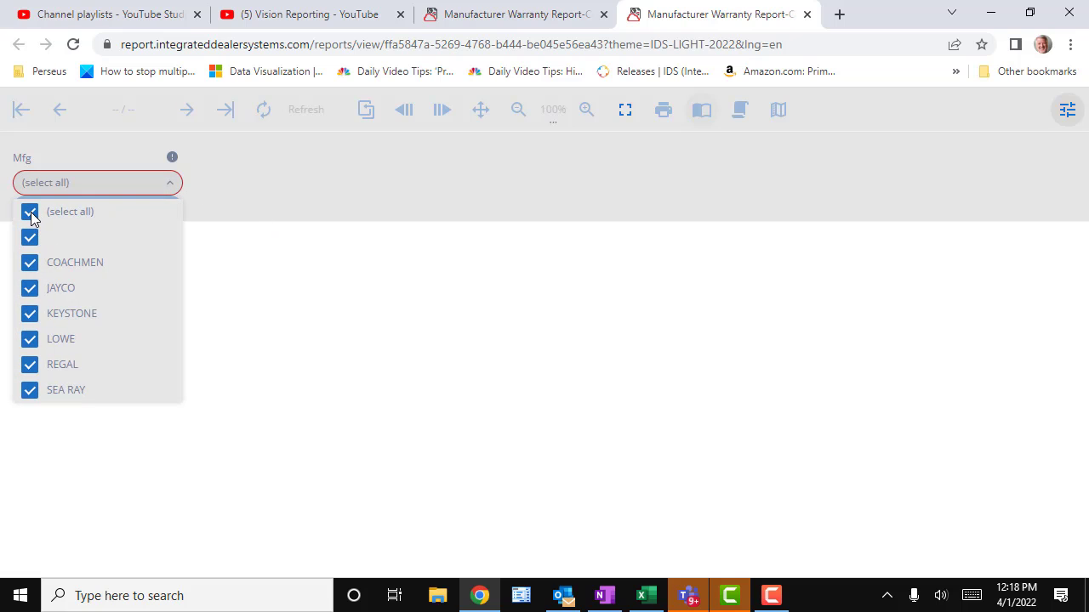
left_click(31, 214)
left_click(30, 316)
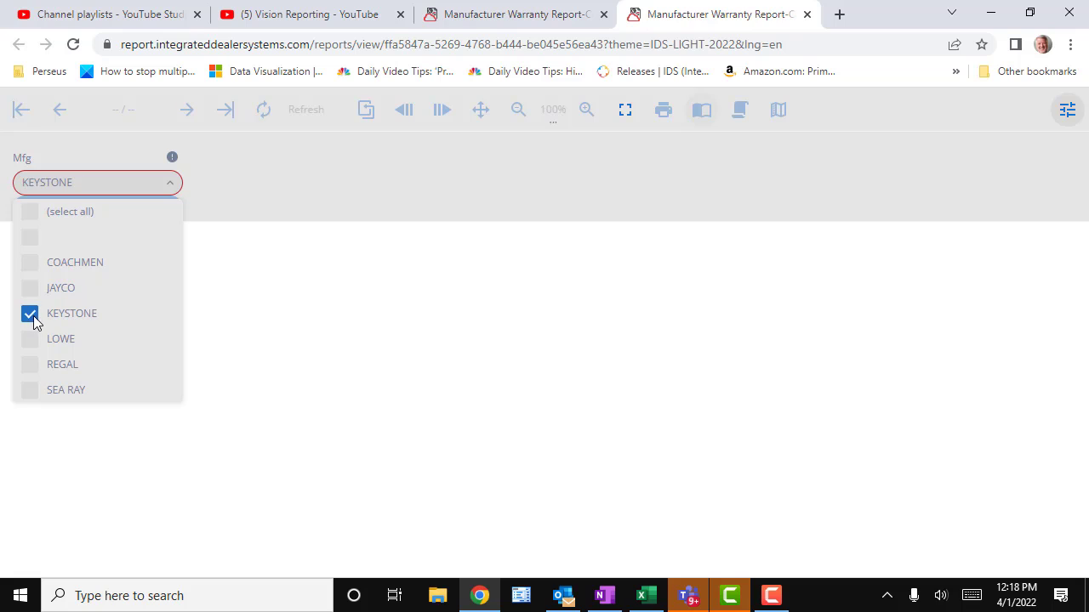
left_click(233, 316)
left_click(113, 218)
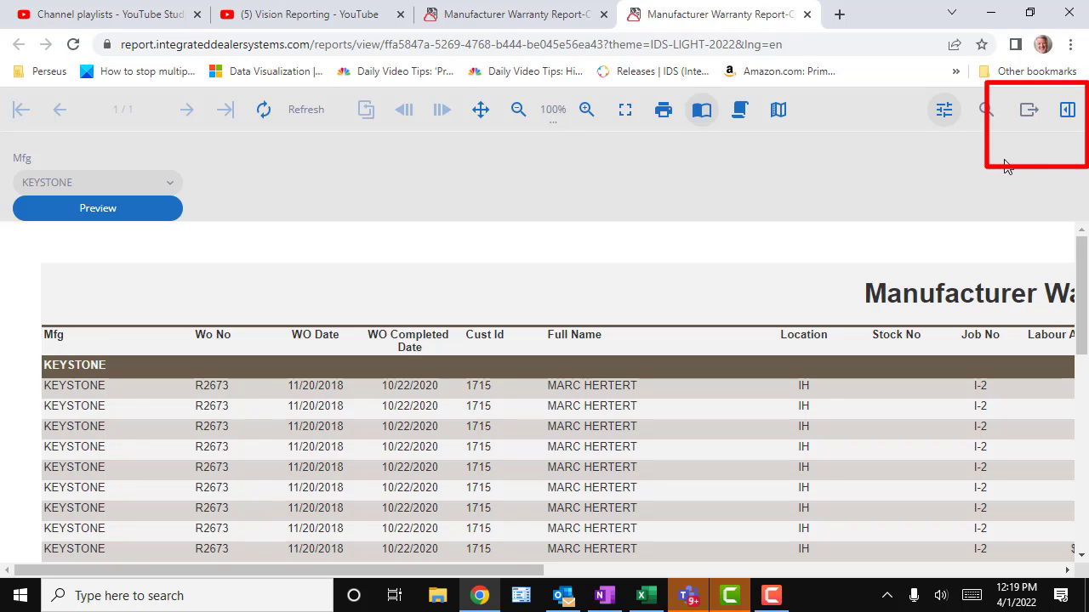
- Set the report's export format to Excel and review the available misc, security, page and file name settings
left_click(1028, 113)
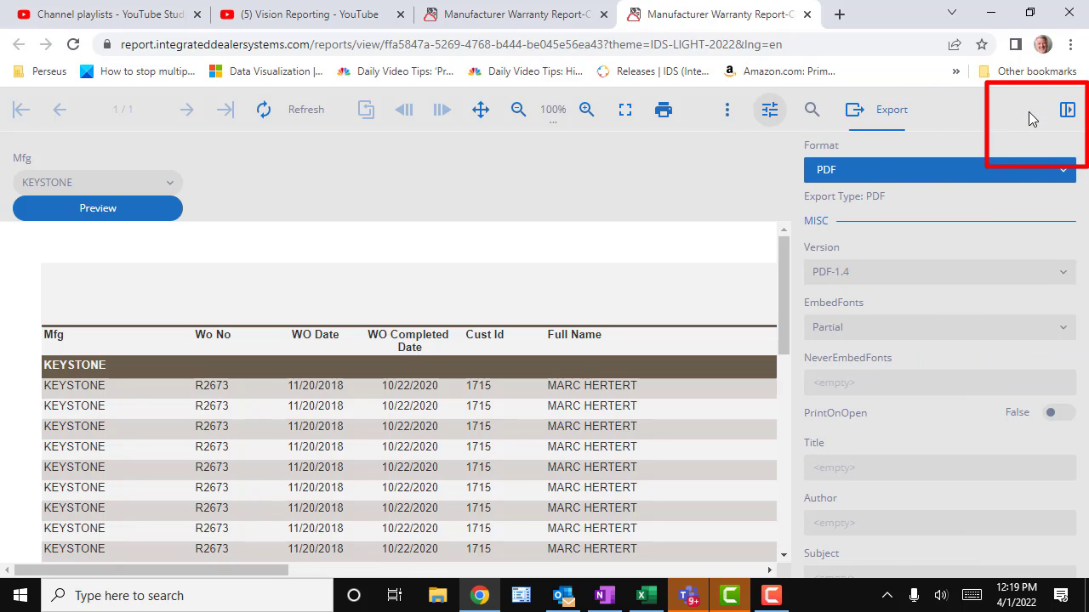
left_click(1064, 170)
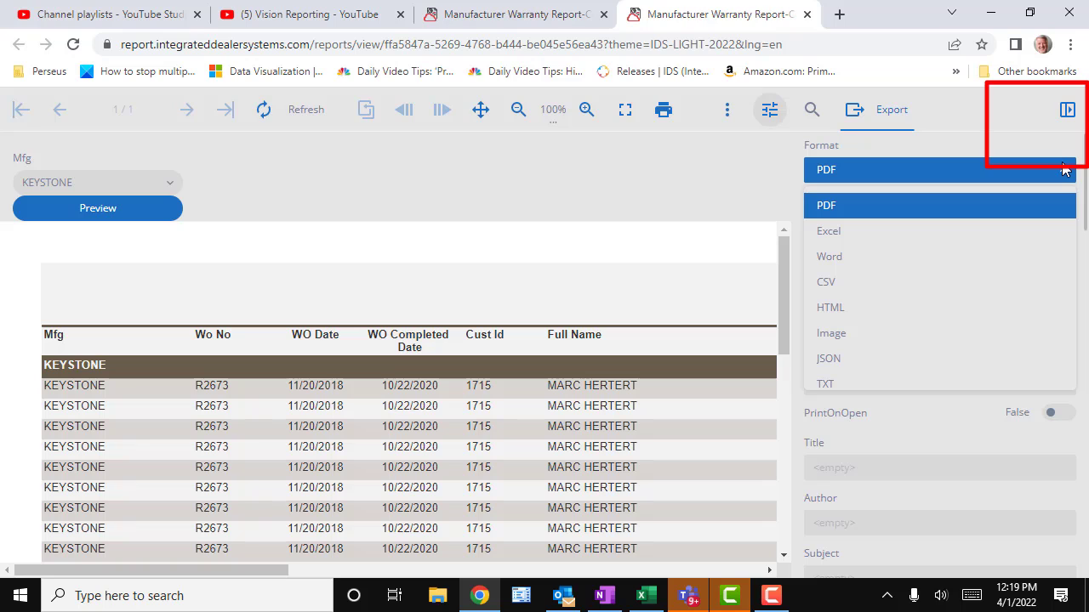
left_click(844, 231)
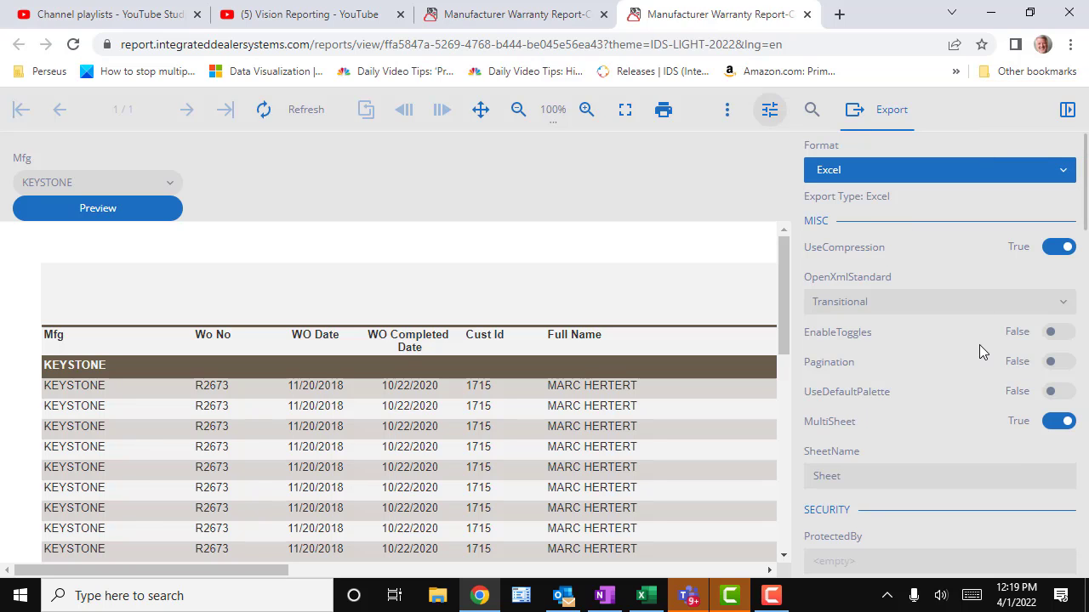
scroll(978, 345, "down", 3)
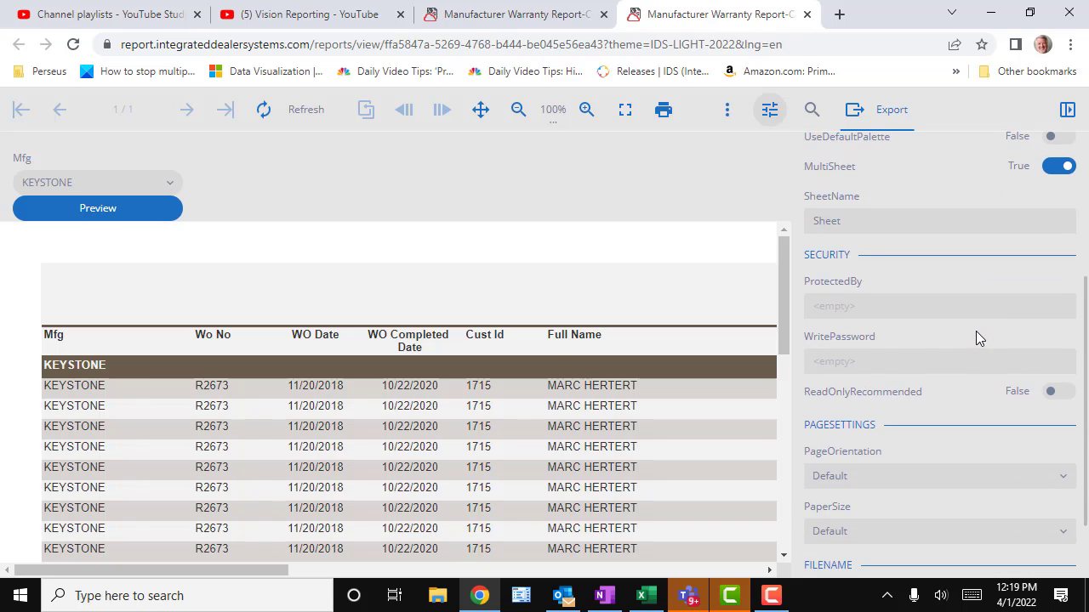
scroll(975, 332, "up", 2)
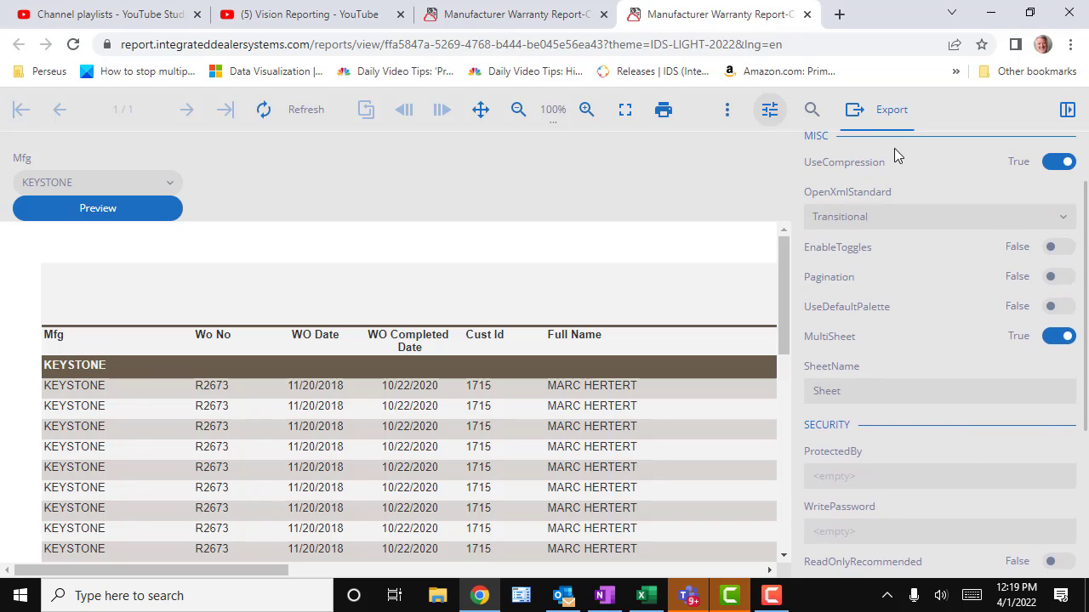
scroll(894, 155, "up", 1)
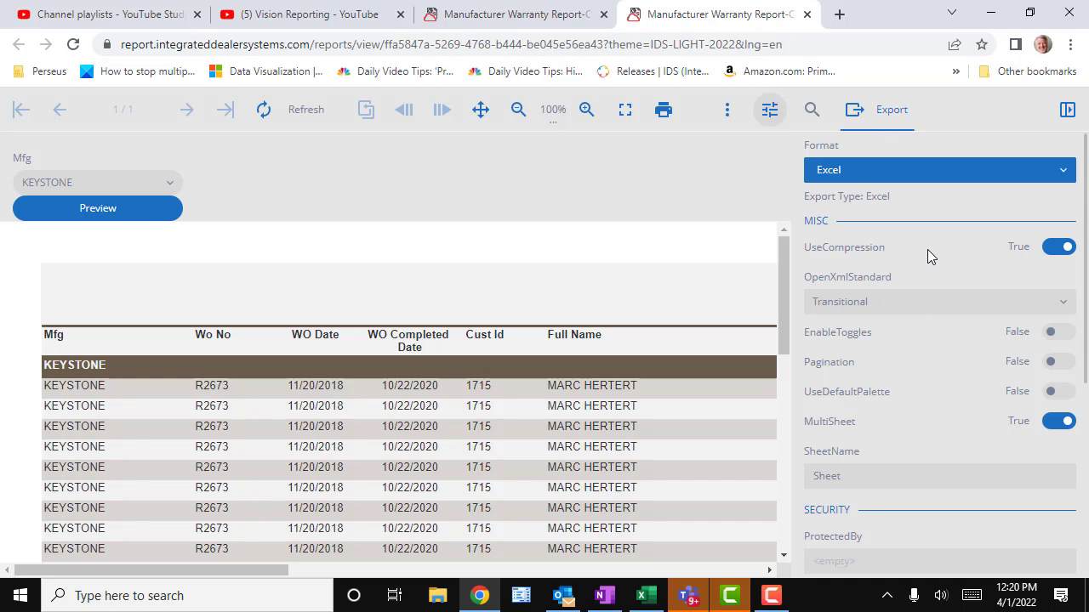
scroll(932, 261, "down", 3)
scroll(934, 264, "down", 2)
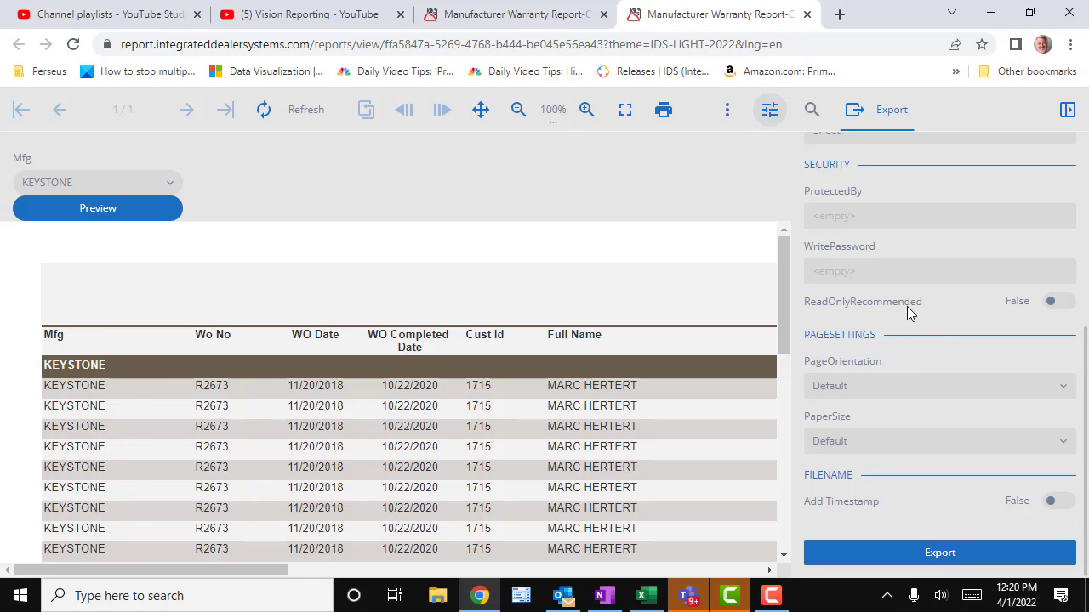
- Turn on ReadOnlyRecommended in the Excel security settings and export the report
scroll(909, 304, "up", 1)
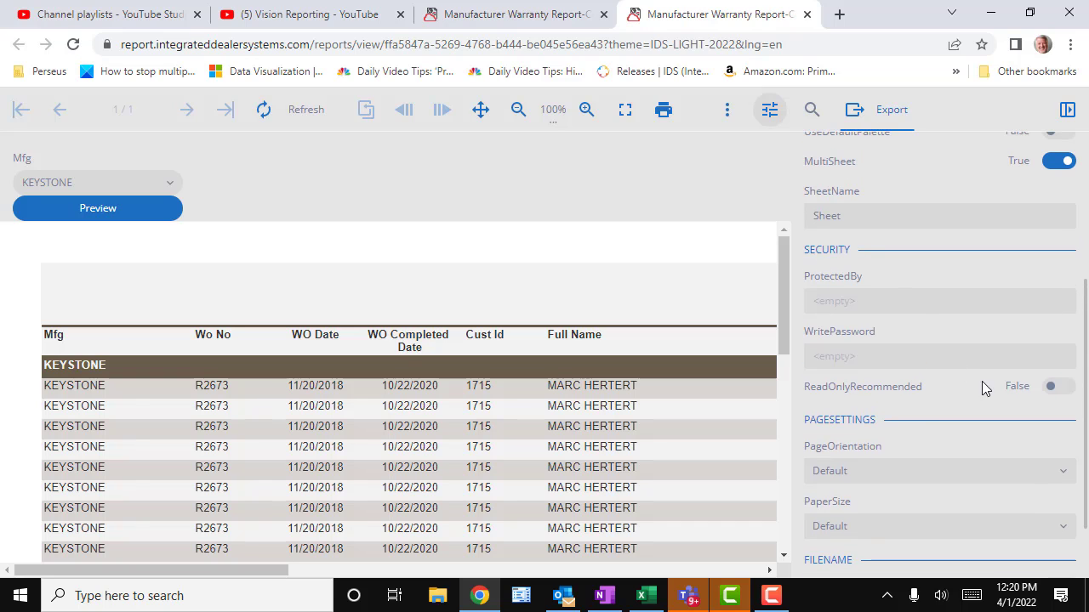
left_click(1065, 390)
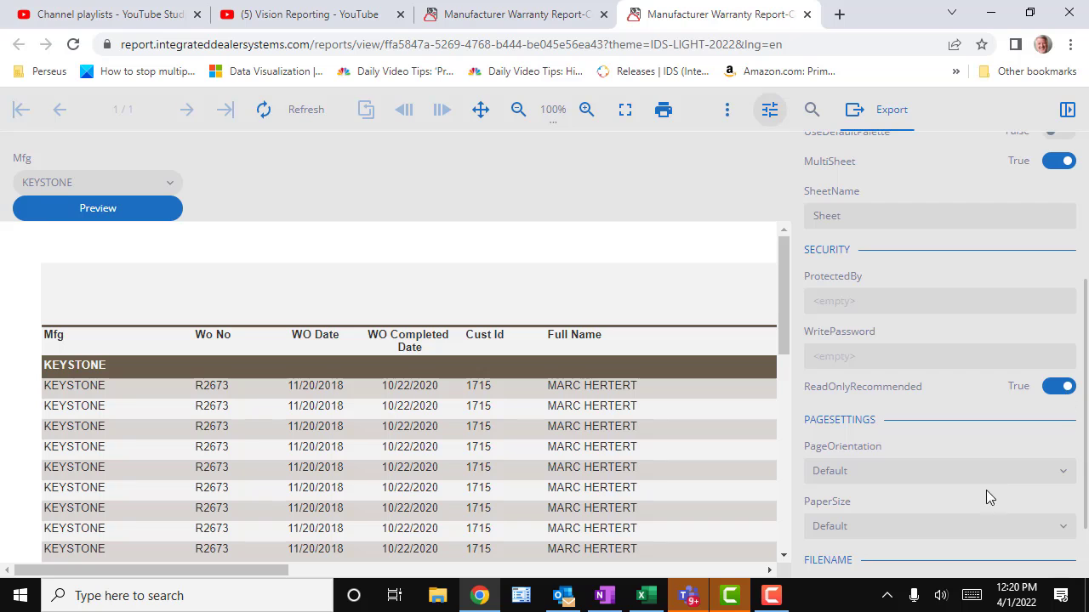
scroll(944, 521, "down", 1)
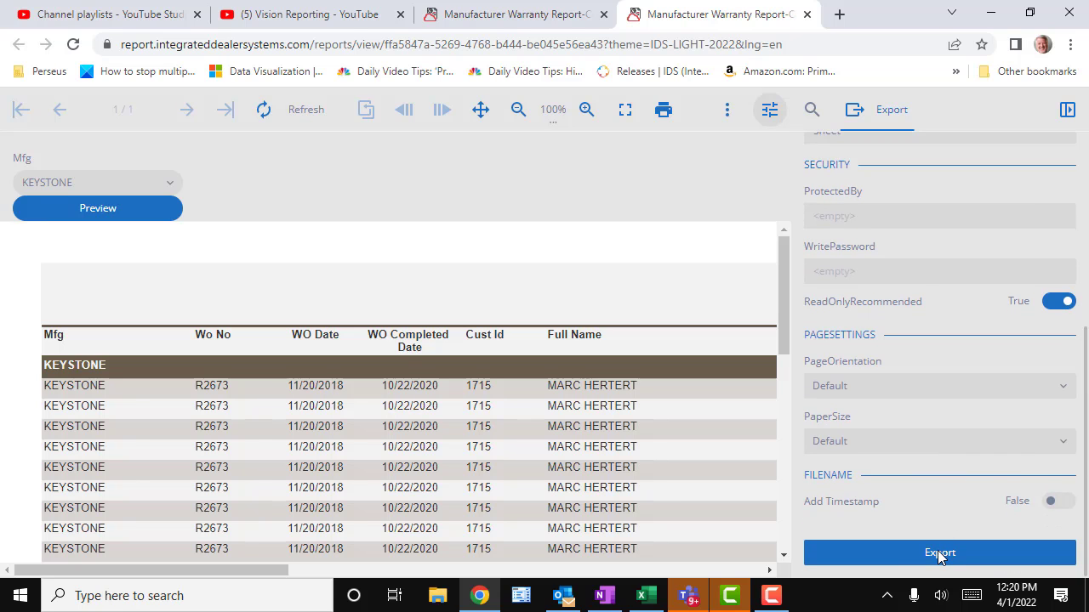
left_click(939, 553)
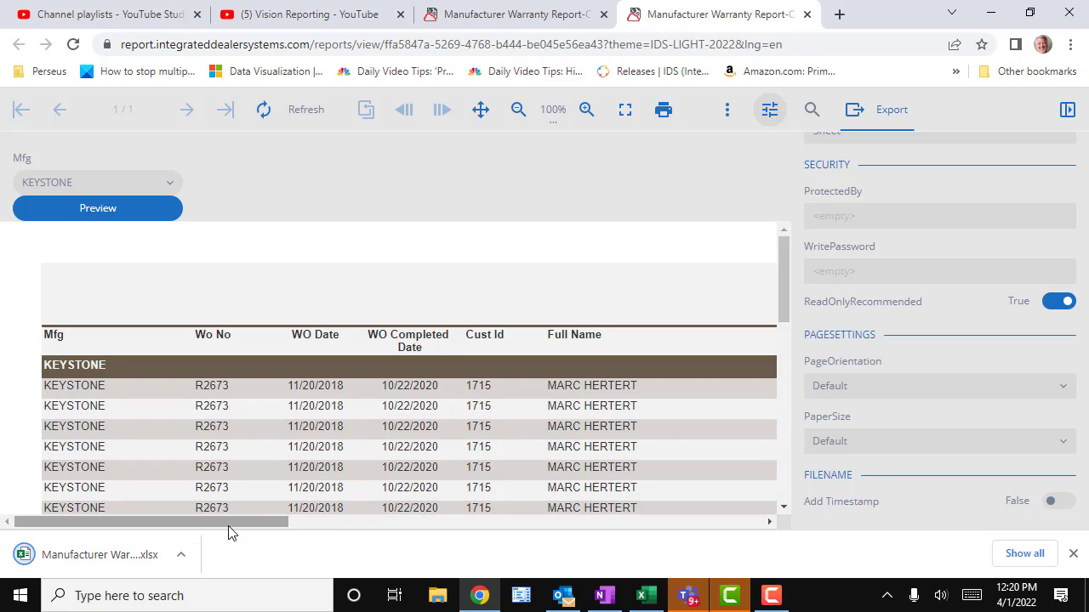
- Open the downloaded warranty report workbook in Excel, maximize its window, enable editing and accept opening it as read-only
left_click(182, 555)
left_click(210, 448)
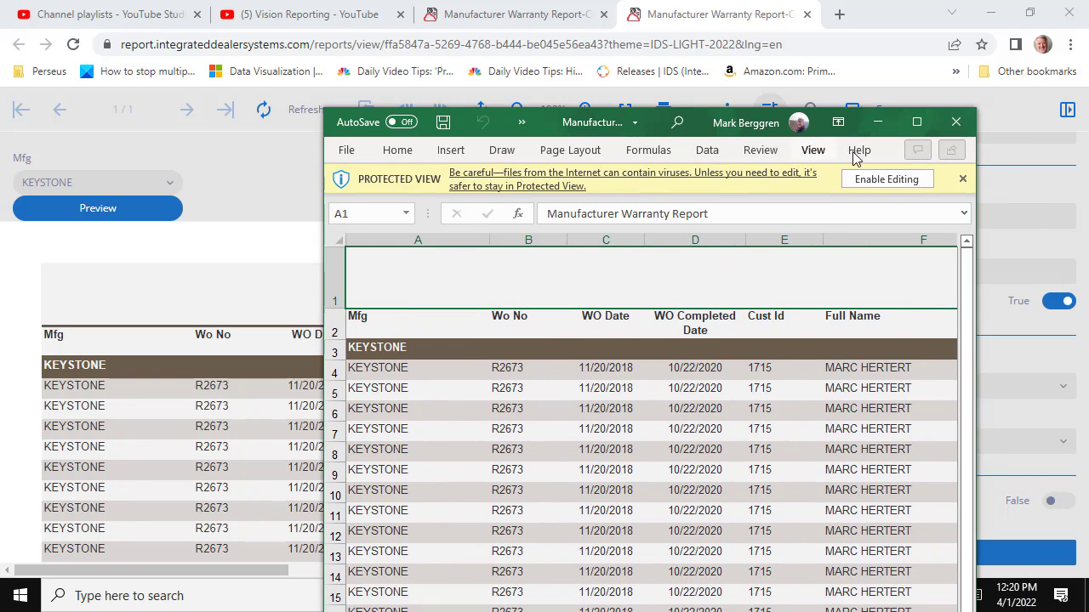
left_click(917, 121)
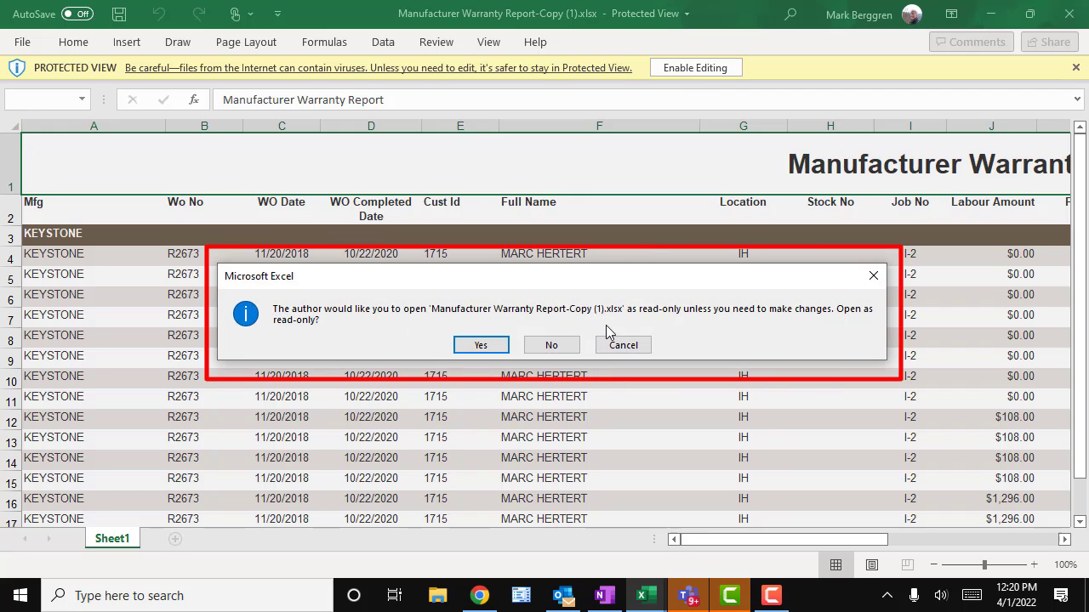
left_click(482, 347)
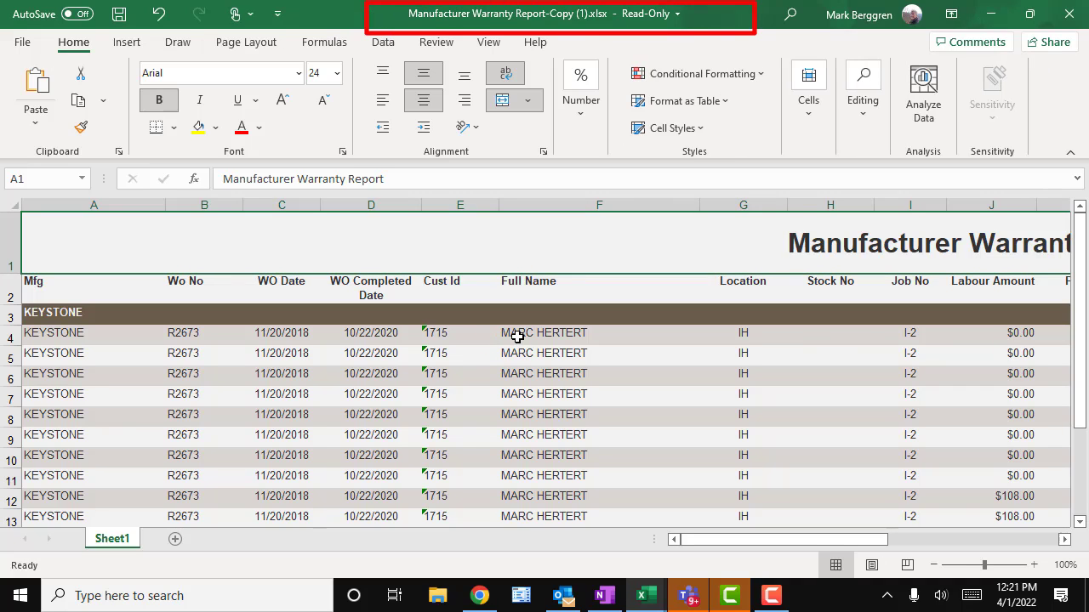
- Select the first customer name cell in the read-only workbook, and close the workbook and the report's viewer tab
left_click(516, 337)
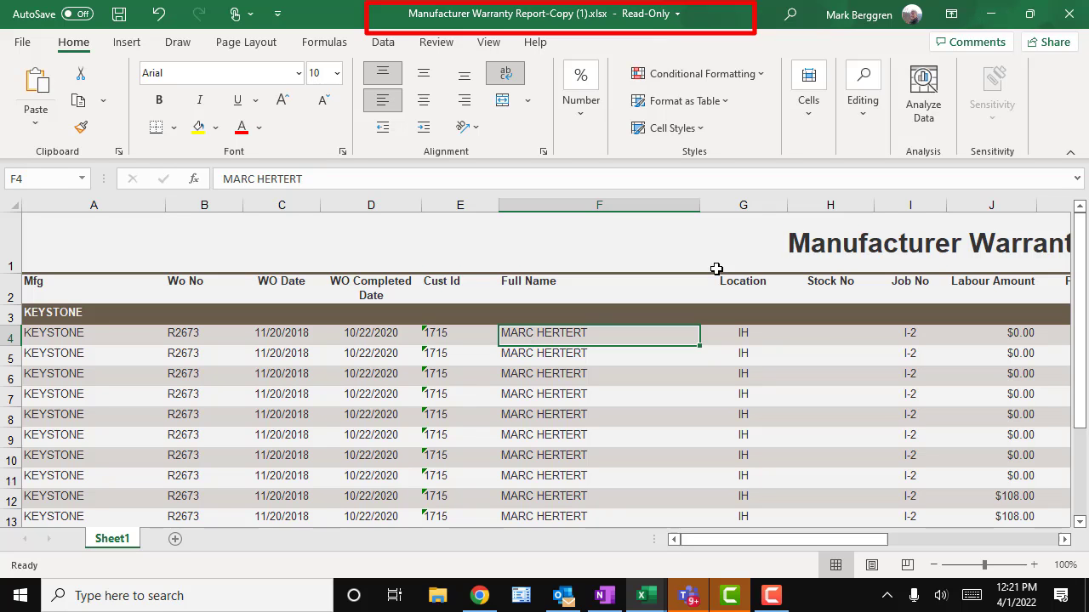
left_click(1070, 16)
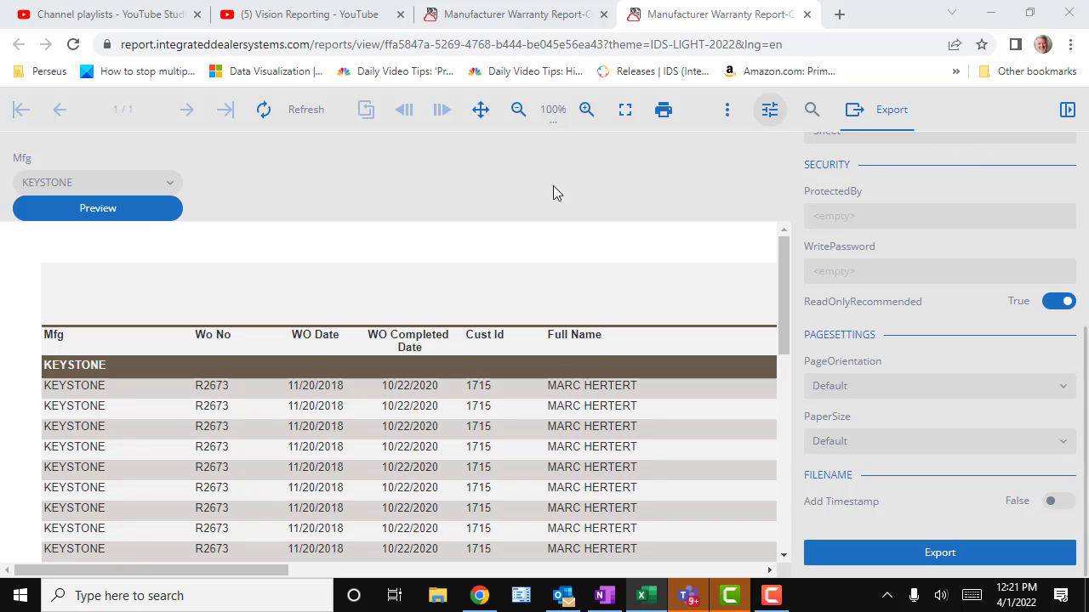
left_click(807, 14)
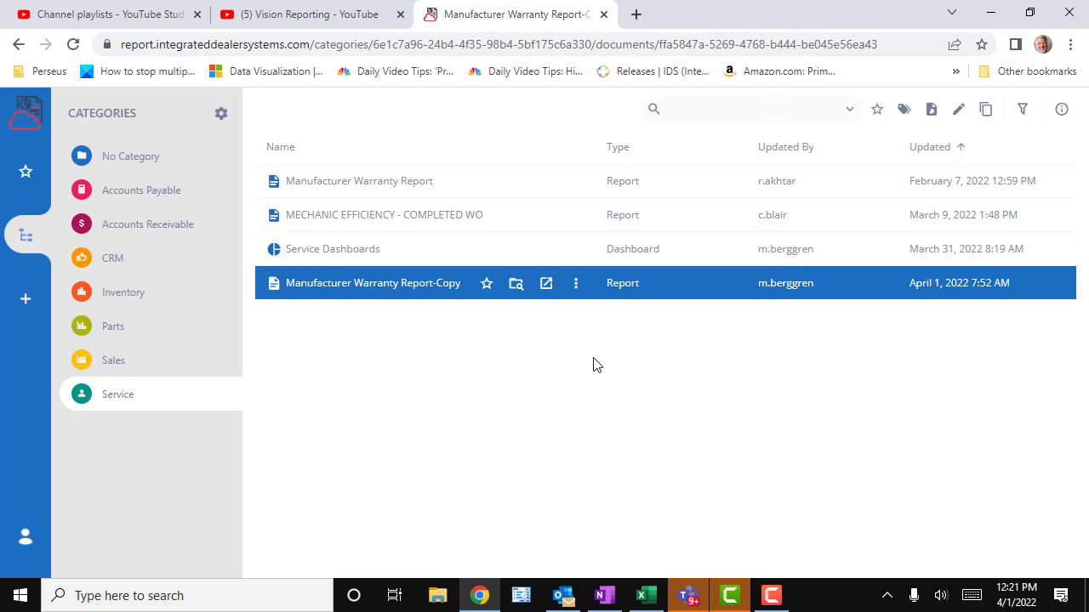